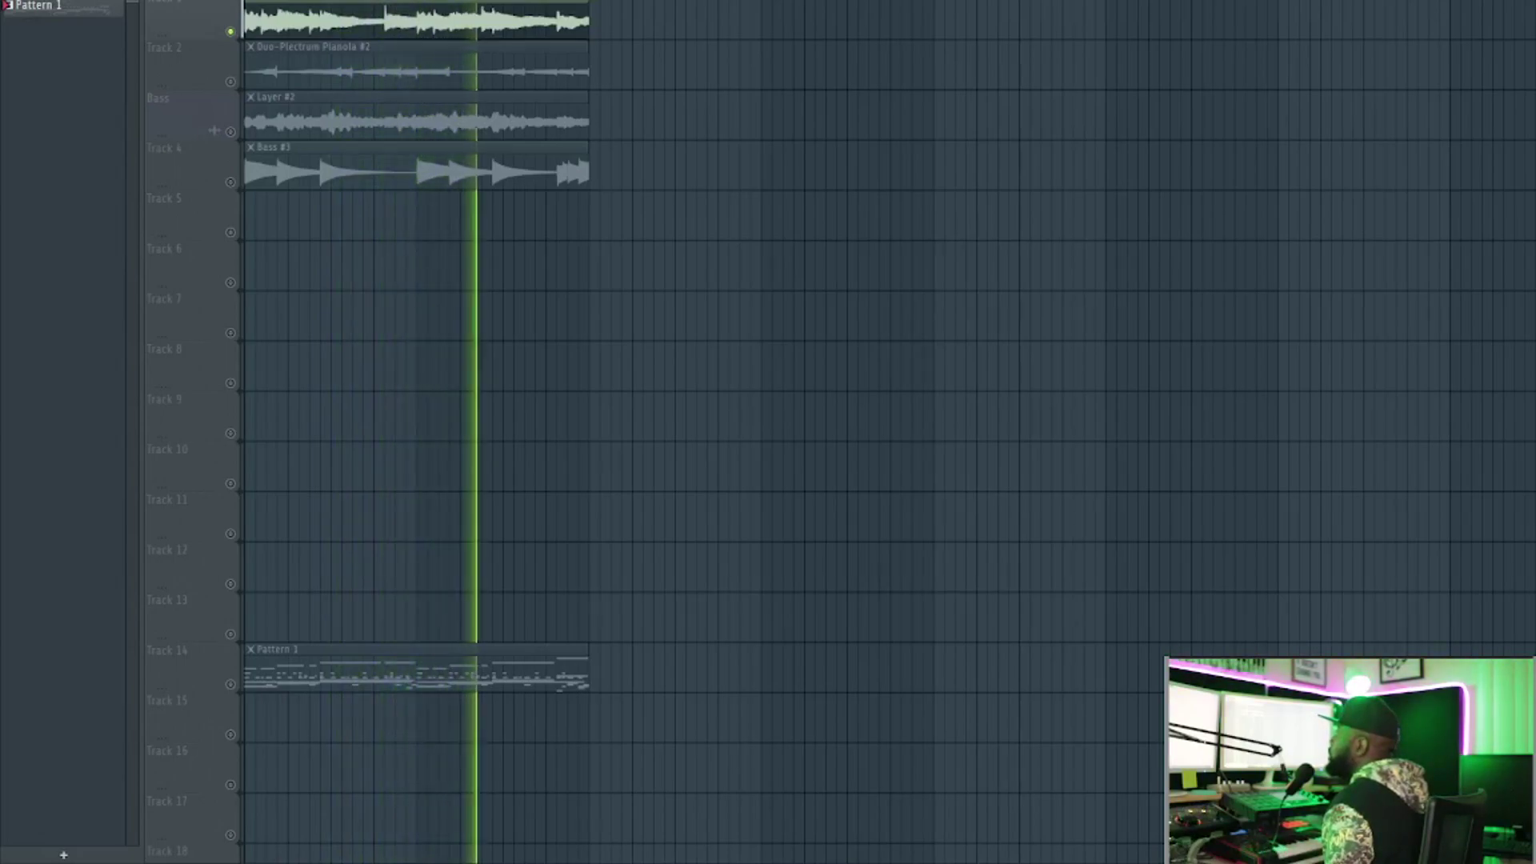
Audition the Duo-Plectrum Pianola #2 clip on Track 2 alone, and together with the Track 1 clip
{"action": "key", "text": "space"}
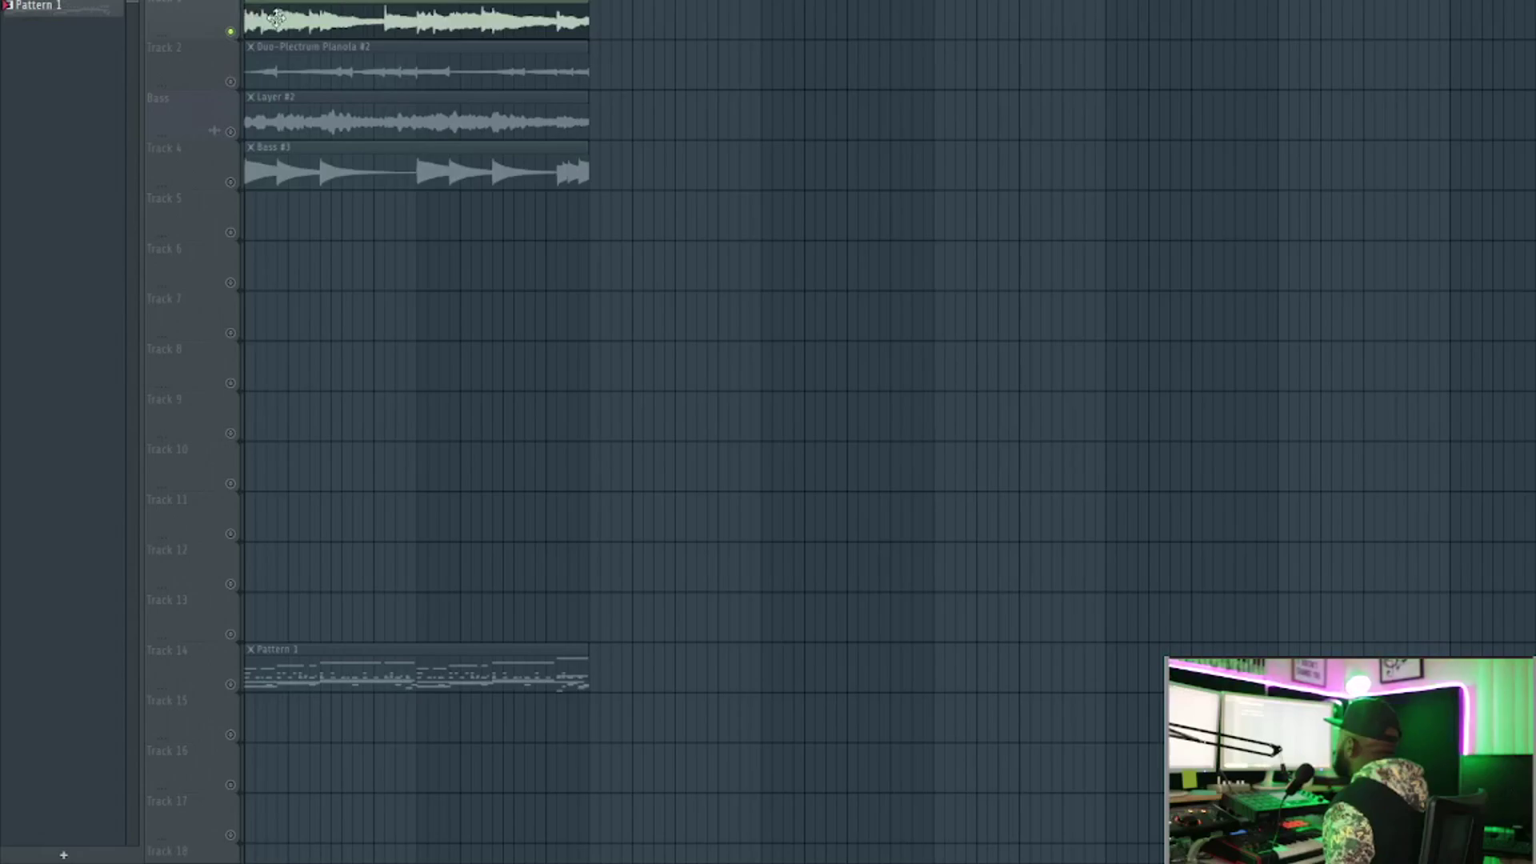
{"action": "left_click", "coordinate": [232, 83]}
{"action": "left_click", "coordinate": [230, 31]}
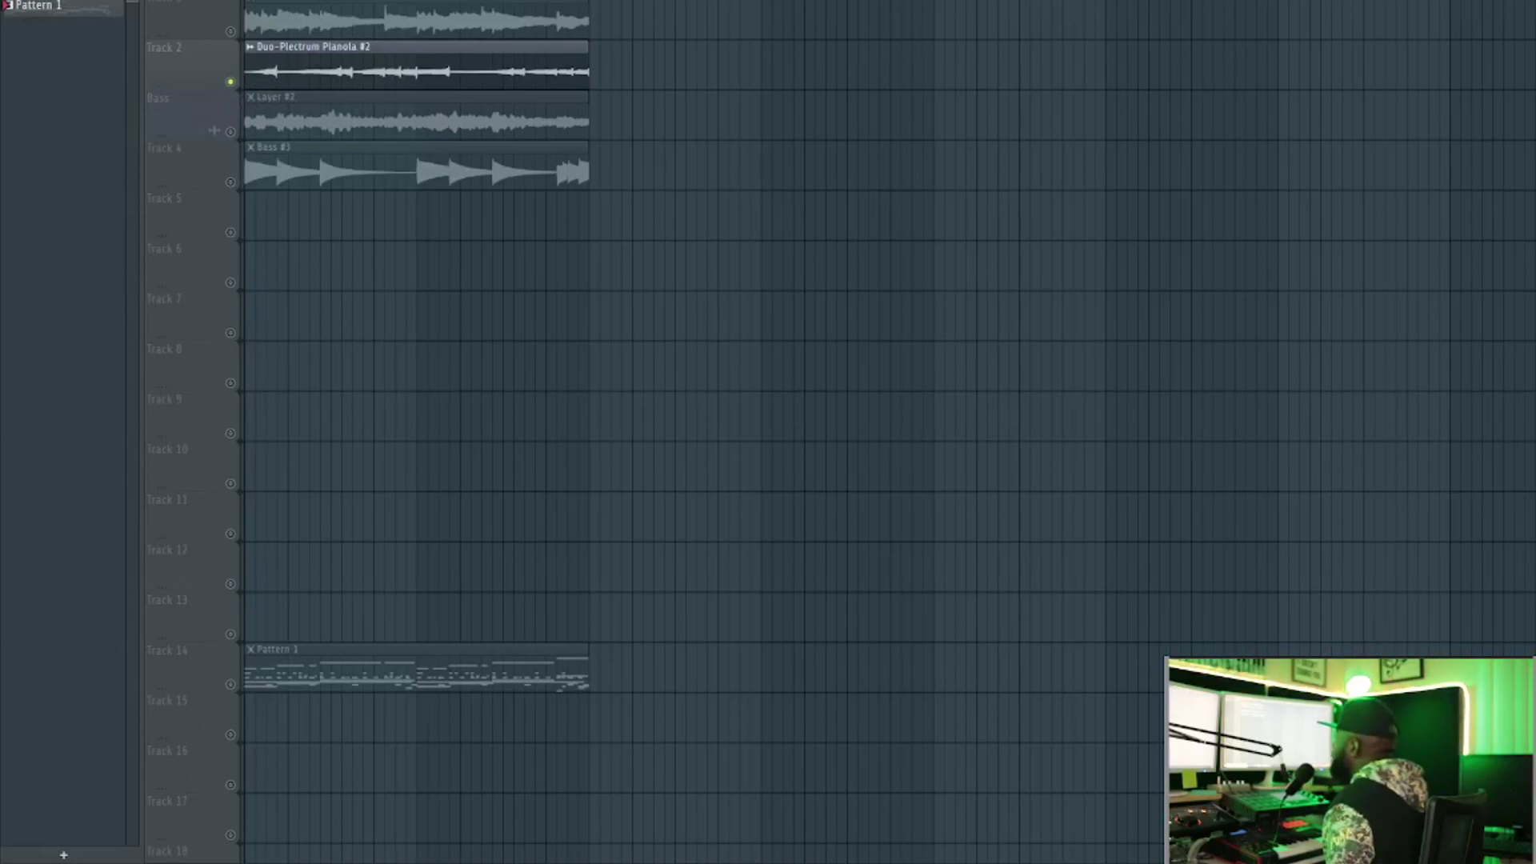
{"action": "key", "text": "space"}
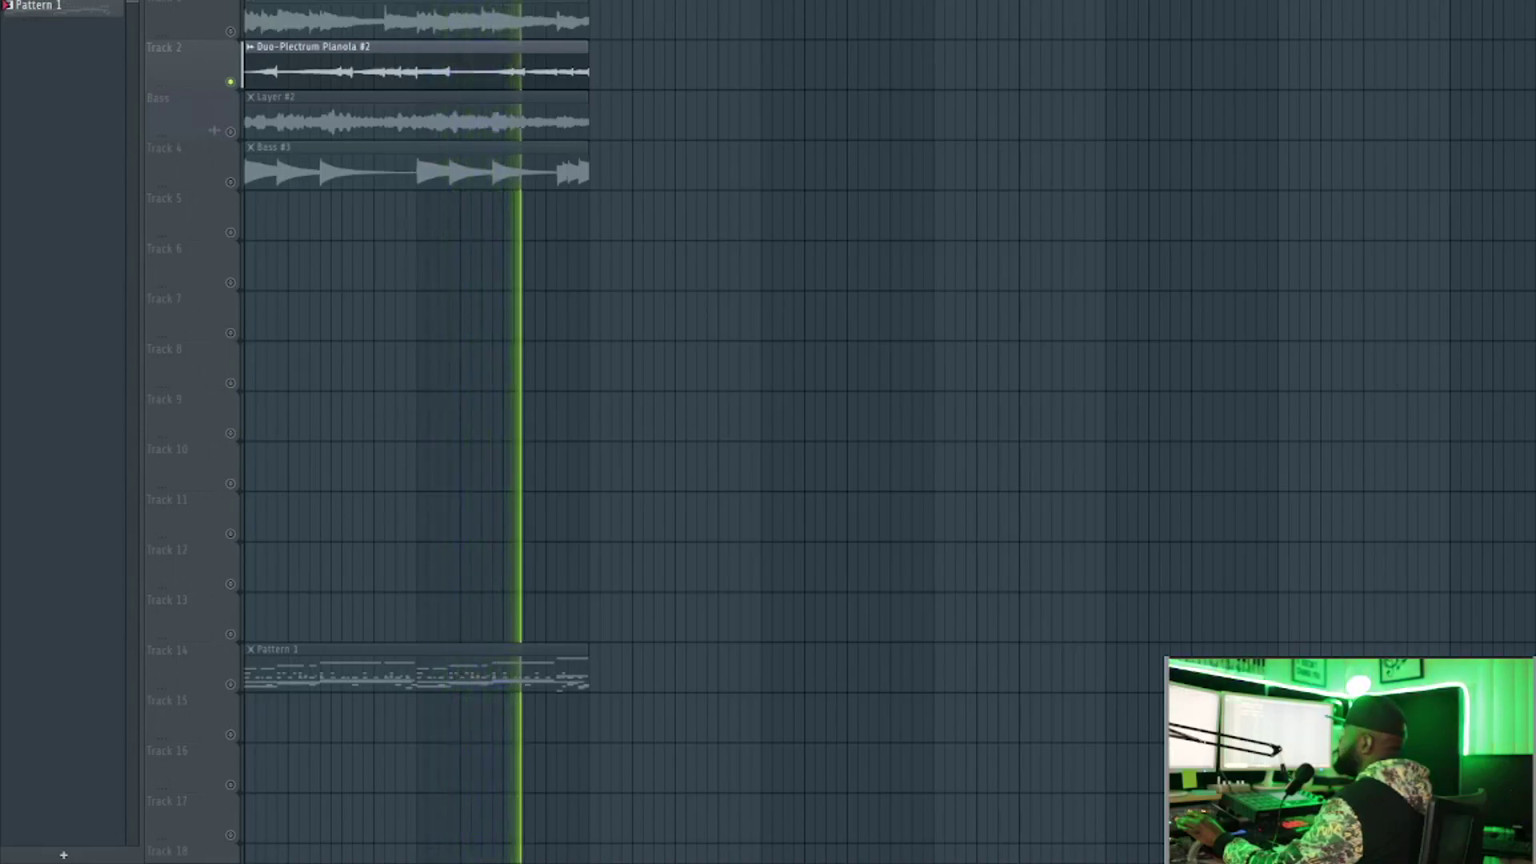
{"action": "key", "text": "space"}
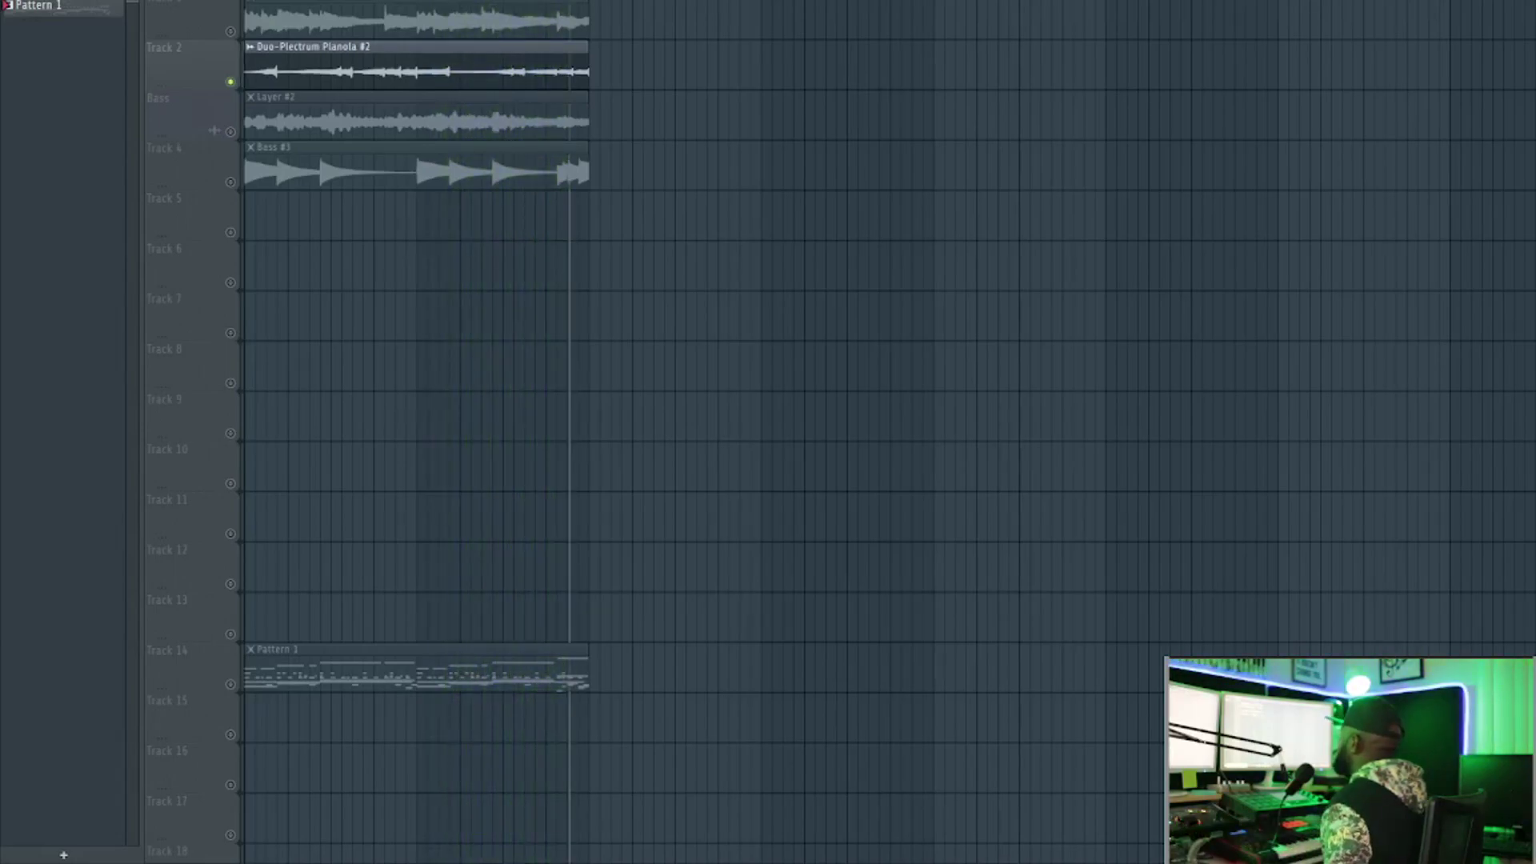
{"action": "left_click", "coordinate": [230, 32]}
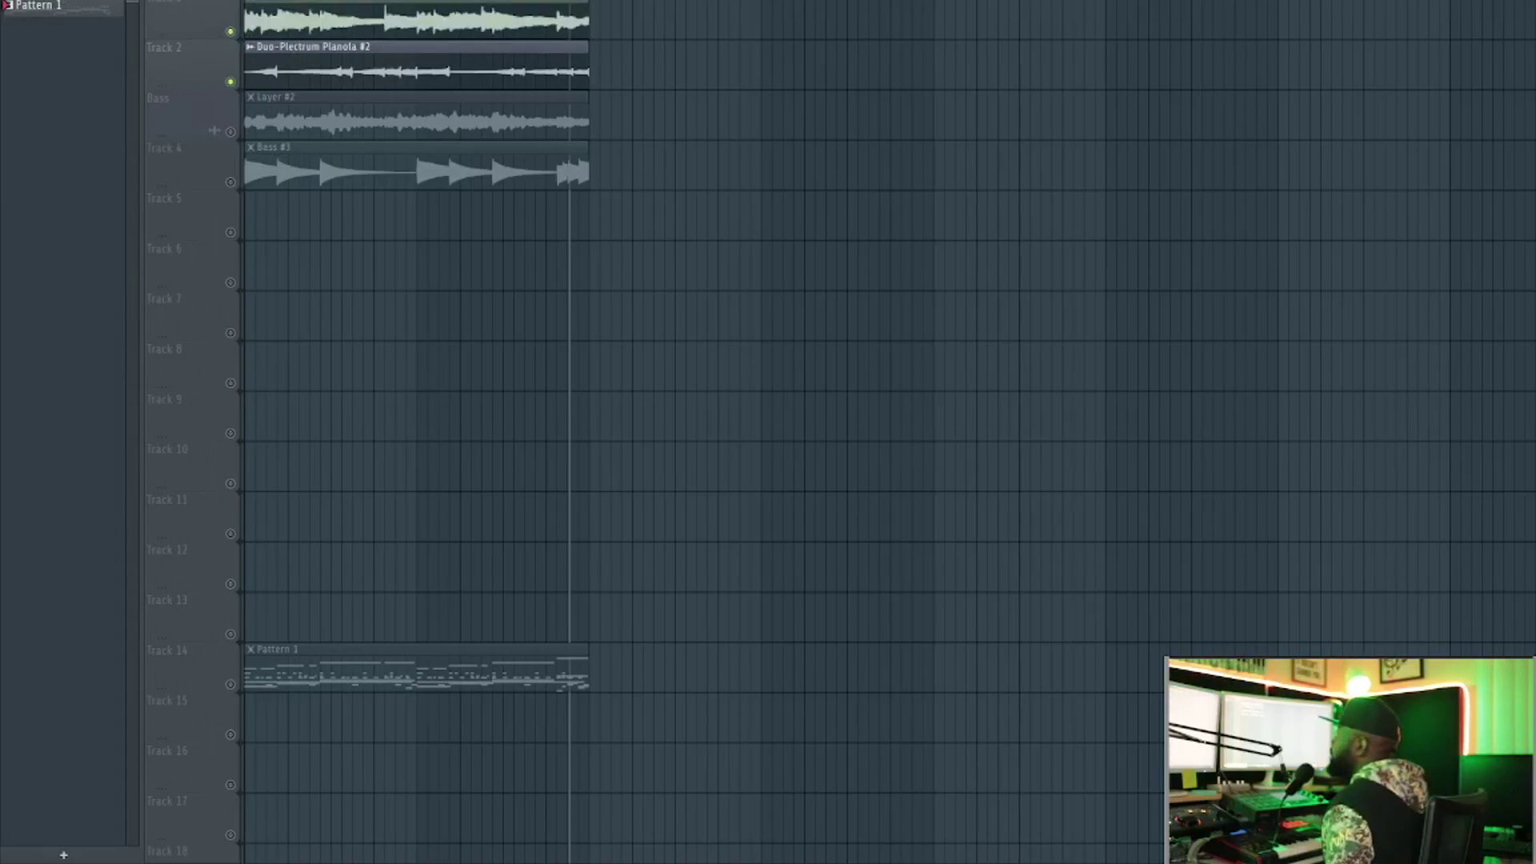
{"action": "key", "text": "space"}
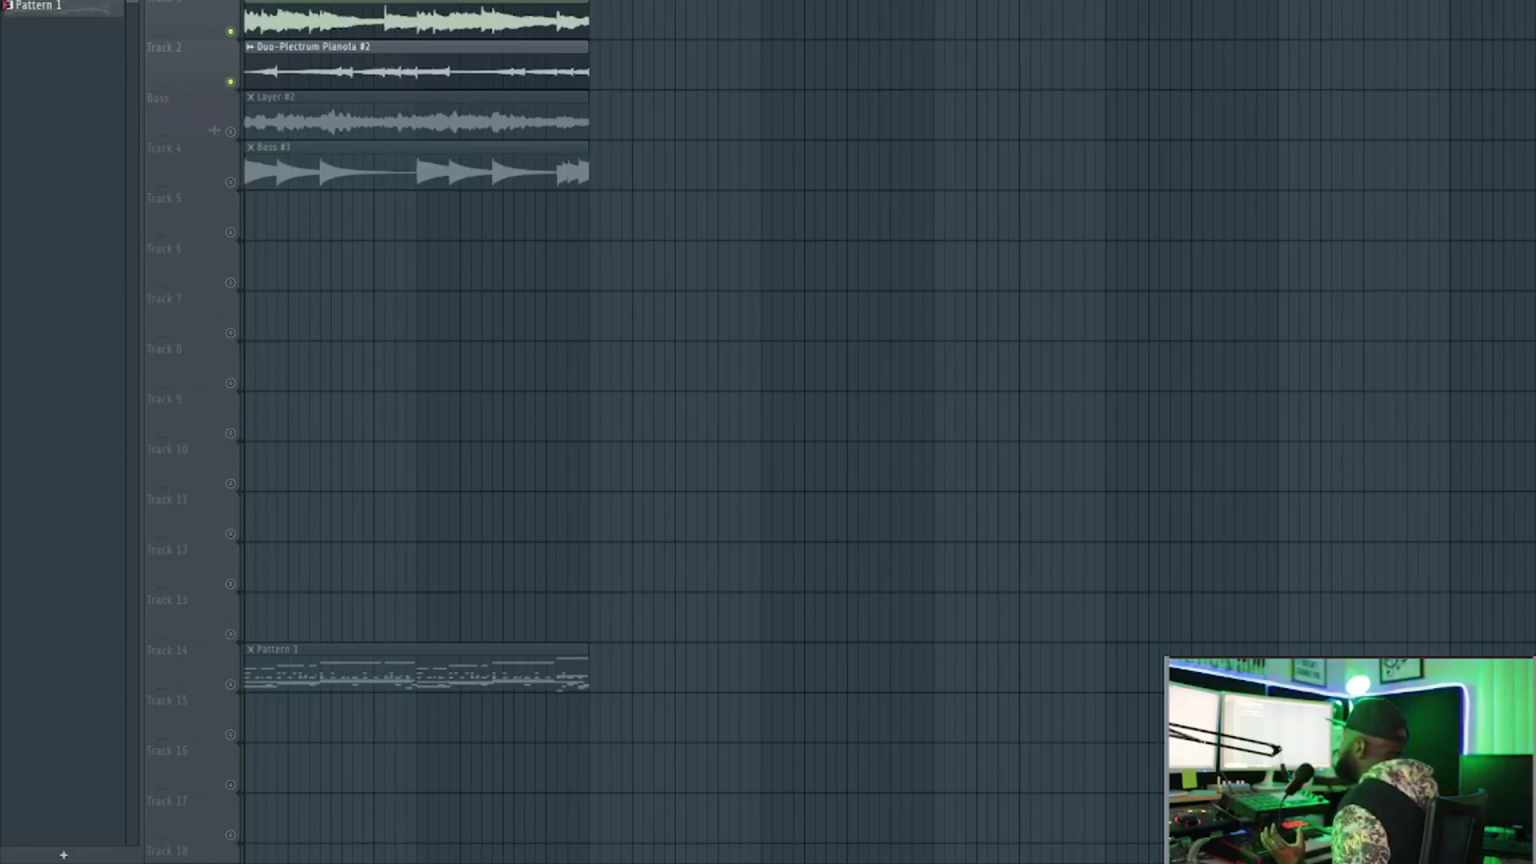
Solo the Bass track to audition its Layer #2 clip, and play it together with Tracks 1 and 2
{"action": "left_click", "coordinate": [237, 136], "text": "ctrl"}
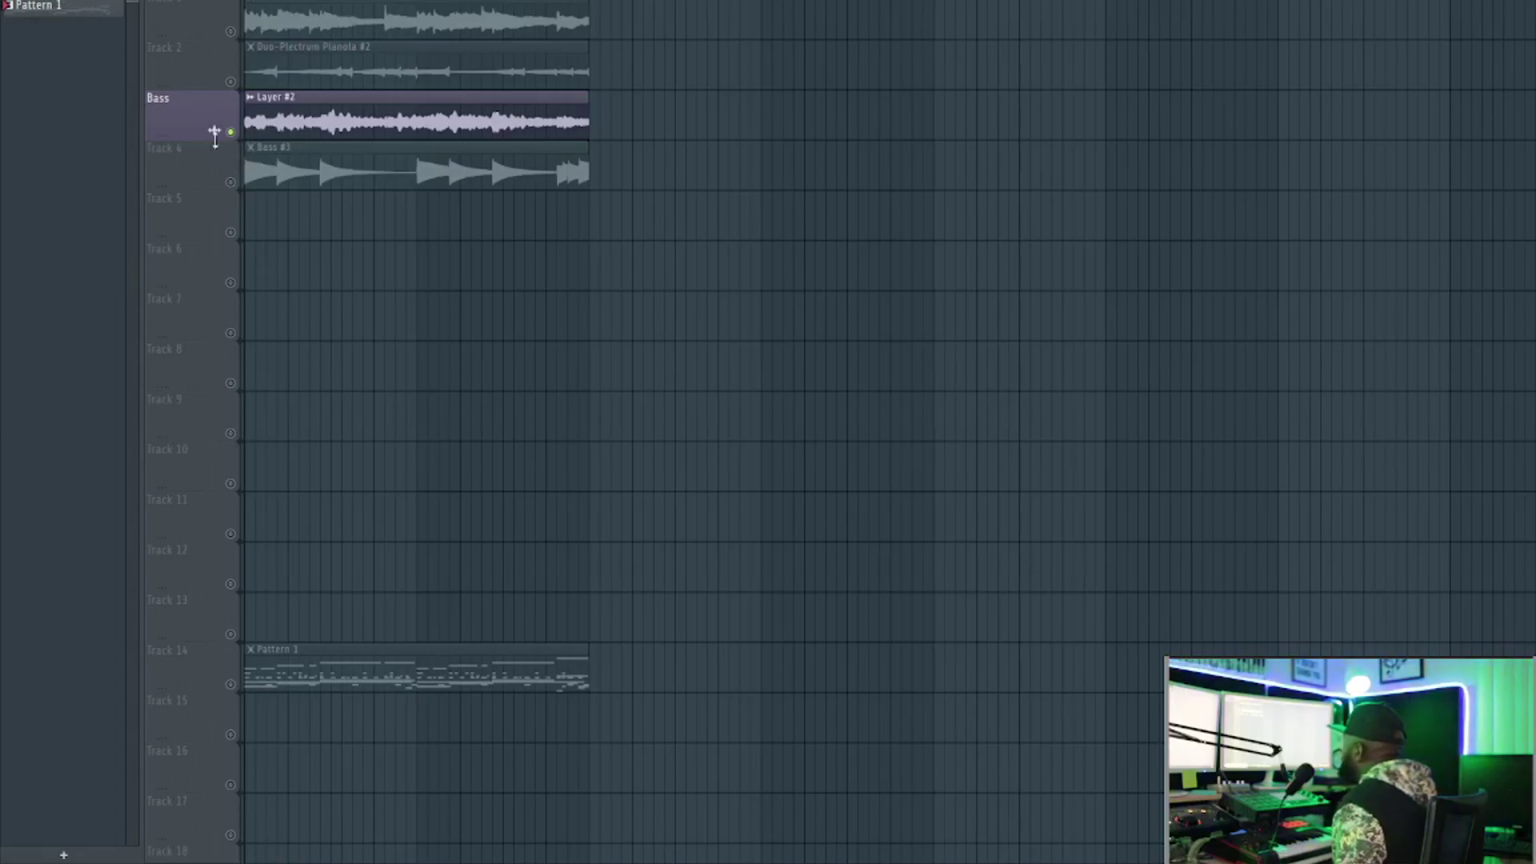
{"action": "key", "text": "space"}
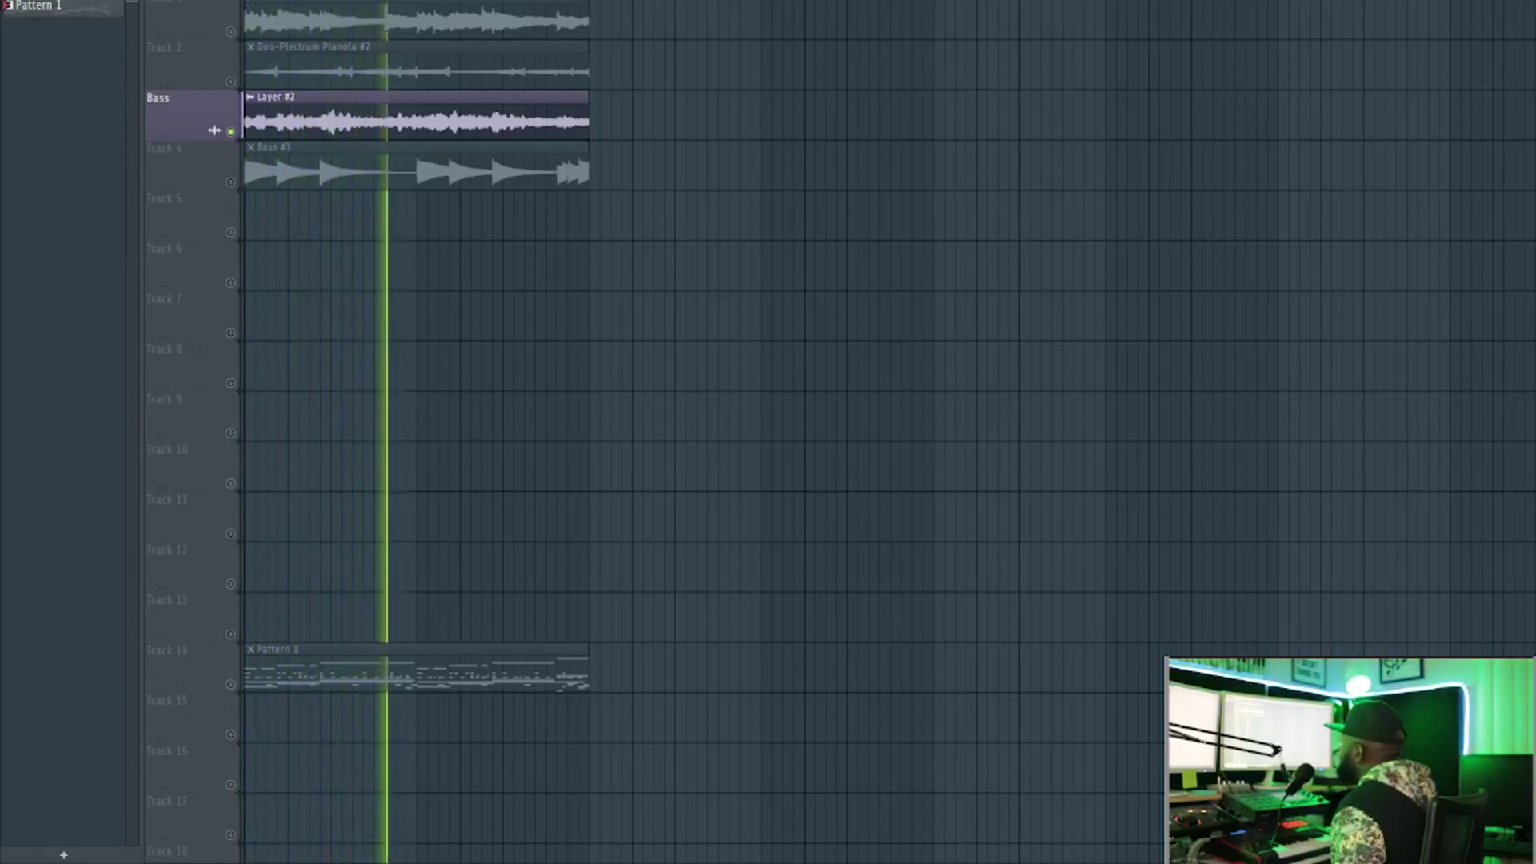
{"action": "key", "text": "space"}
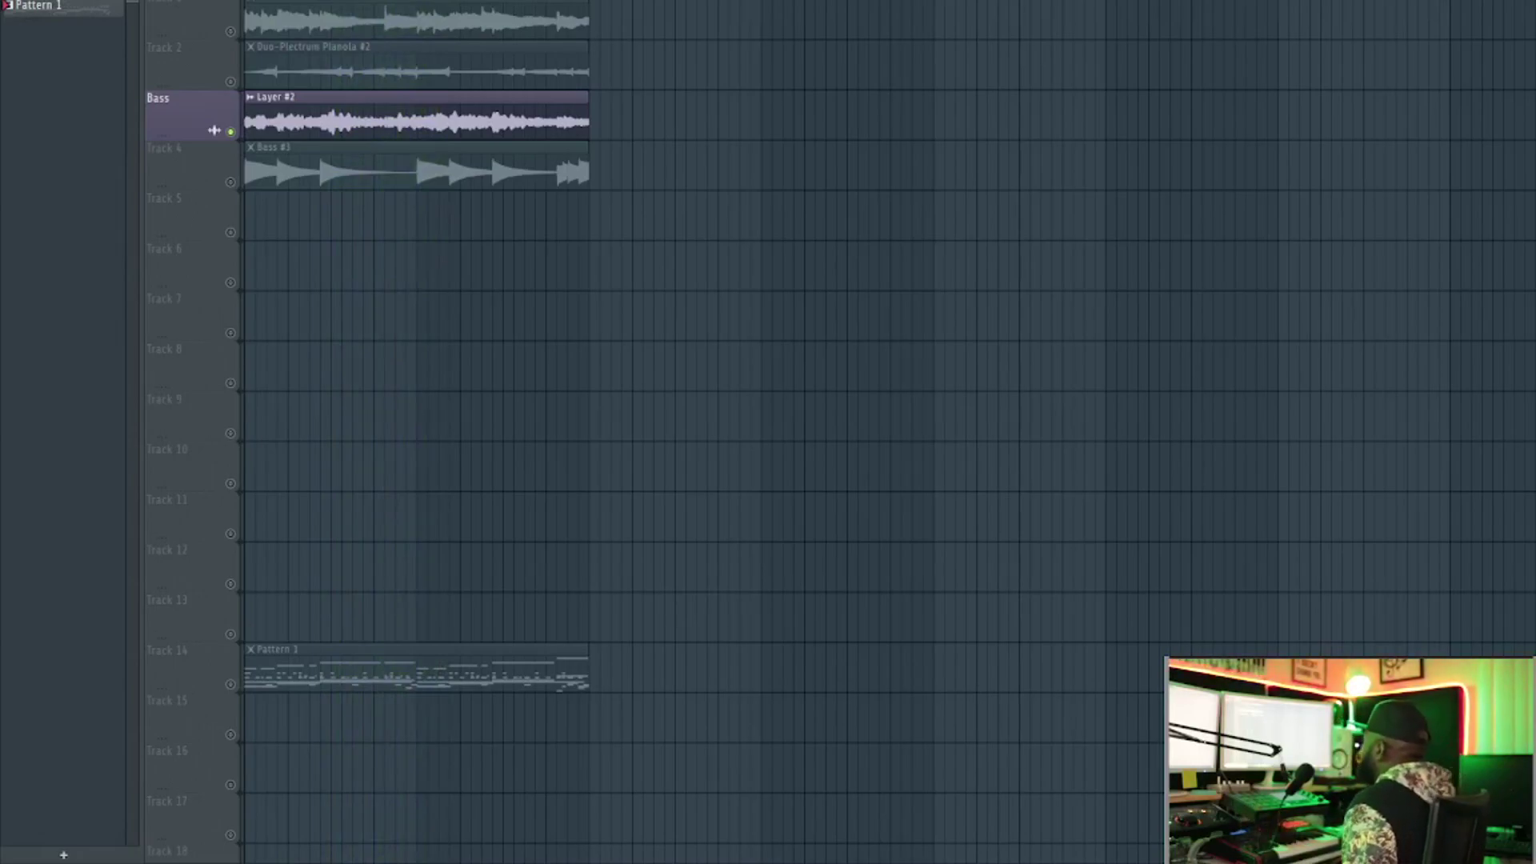
{"action": "left_click", "coordinate": [231, 82]}
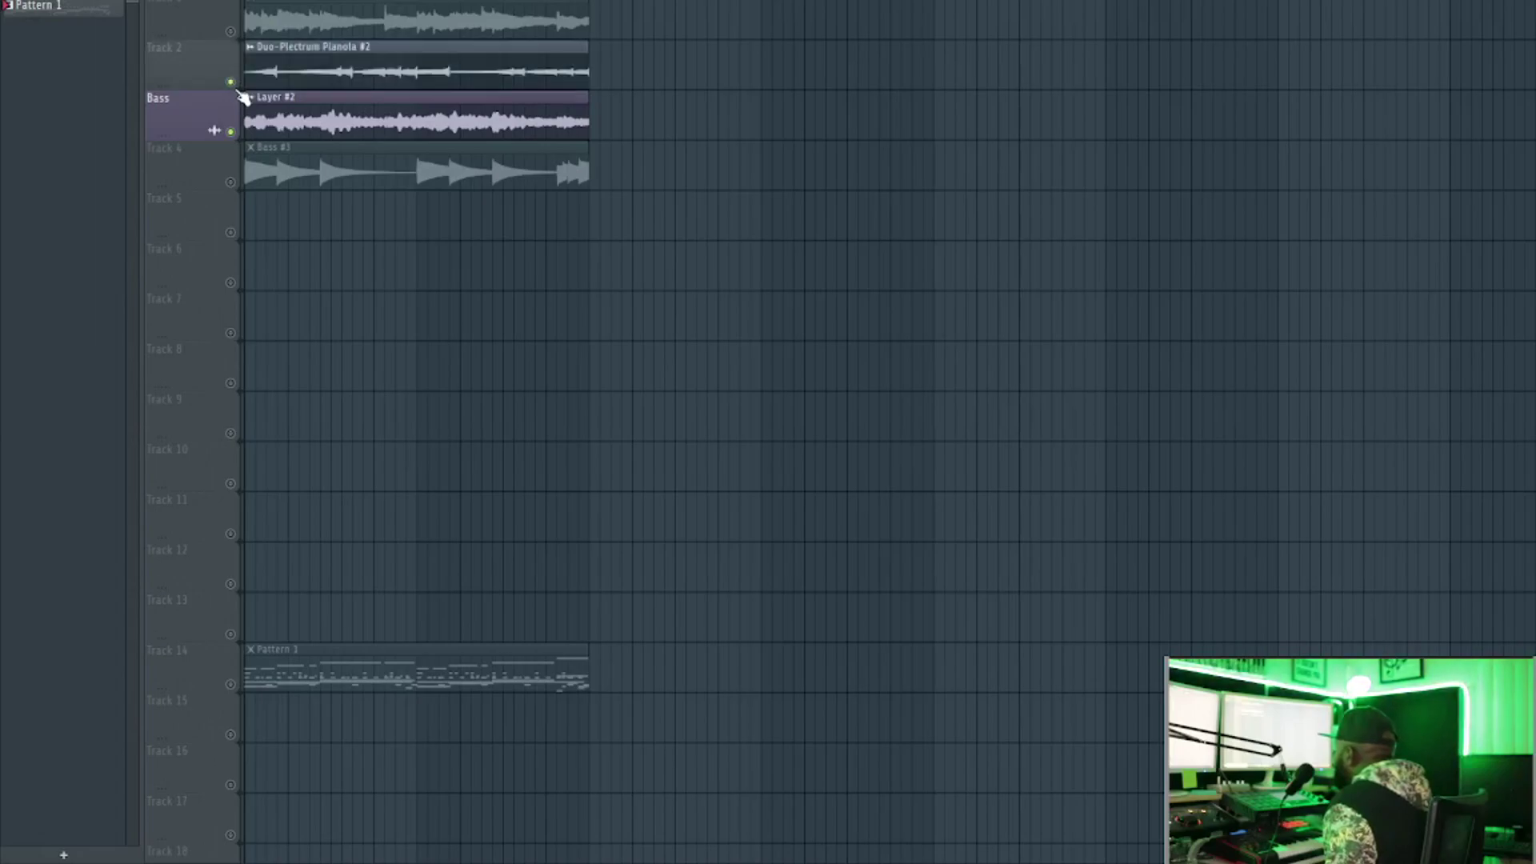
{"action": "left_click", "coordinate": [231, 31]}
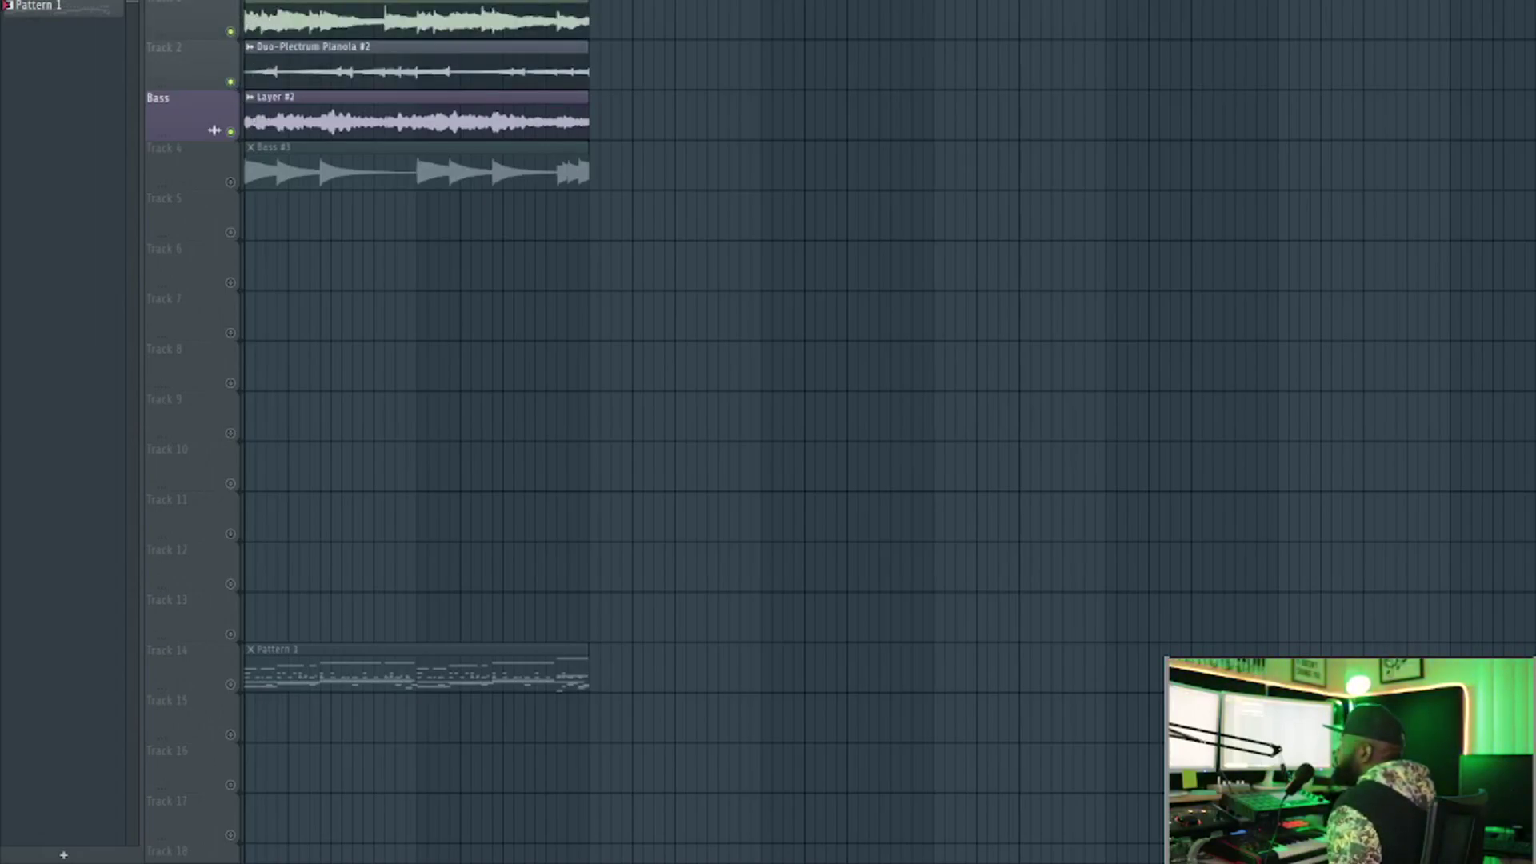
{"action": "key", "text": "space"}
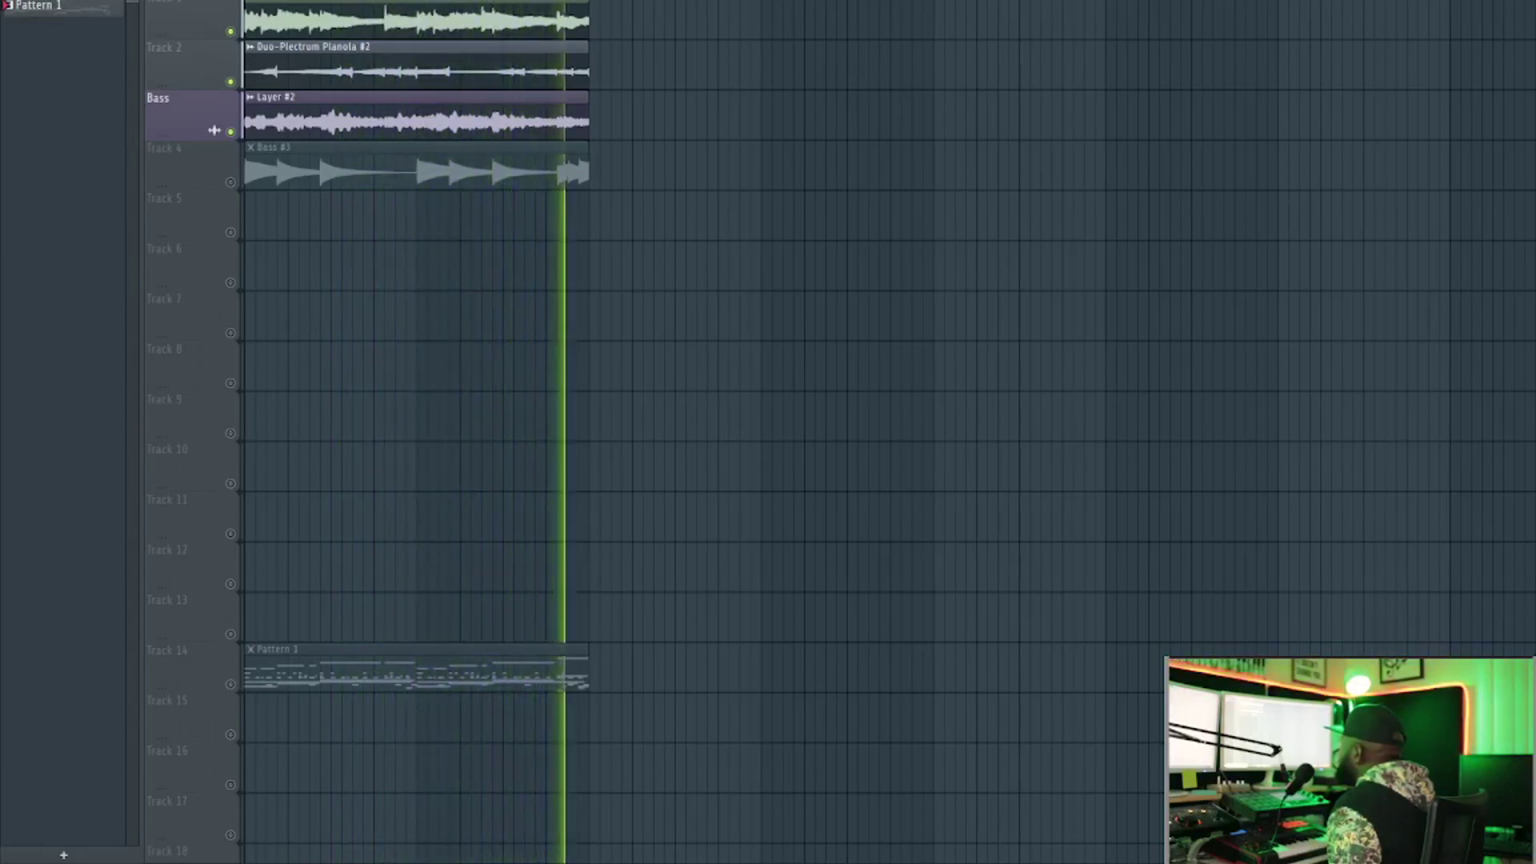
{"action": "key", "text": "space"}
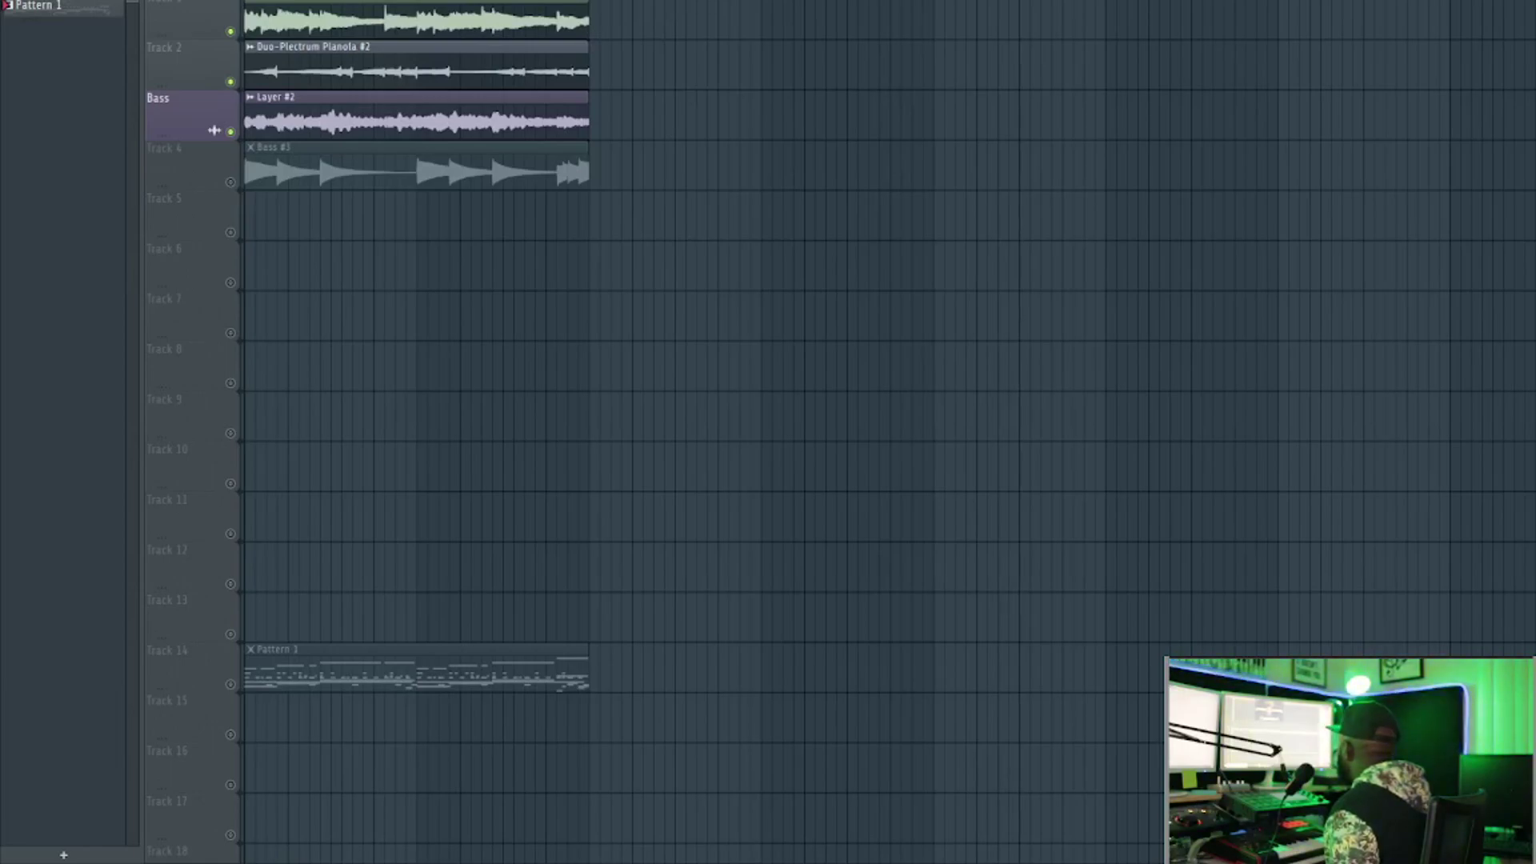
Play Track 1 alone and unmute Track 2 and the Bass track one by one during playback
{"action": "key", "text": "space"}
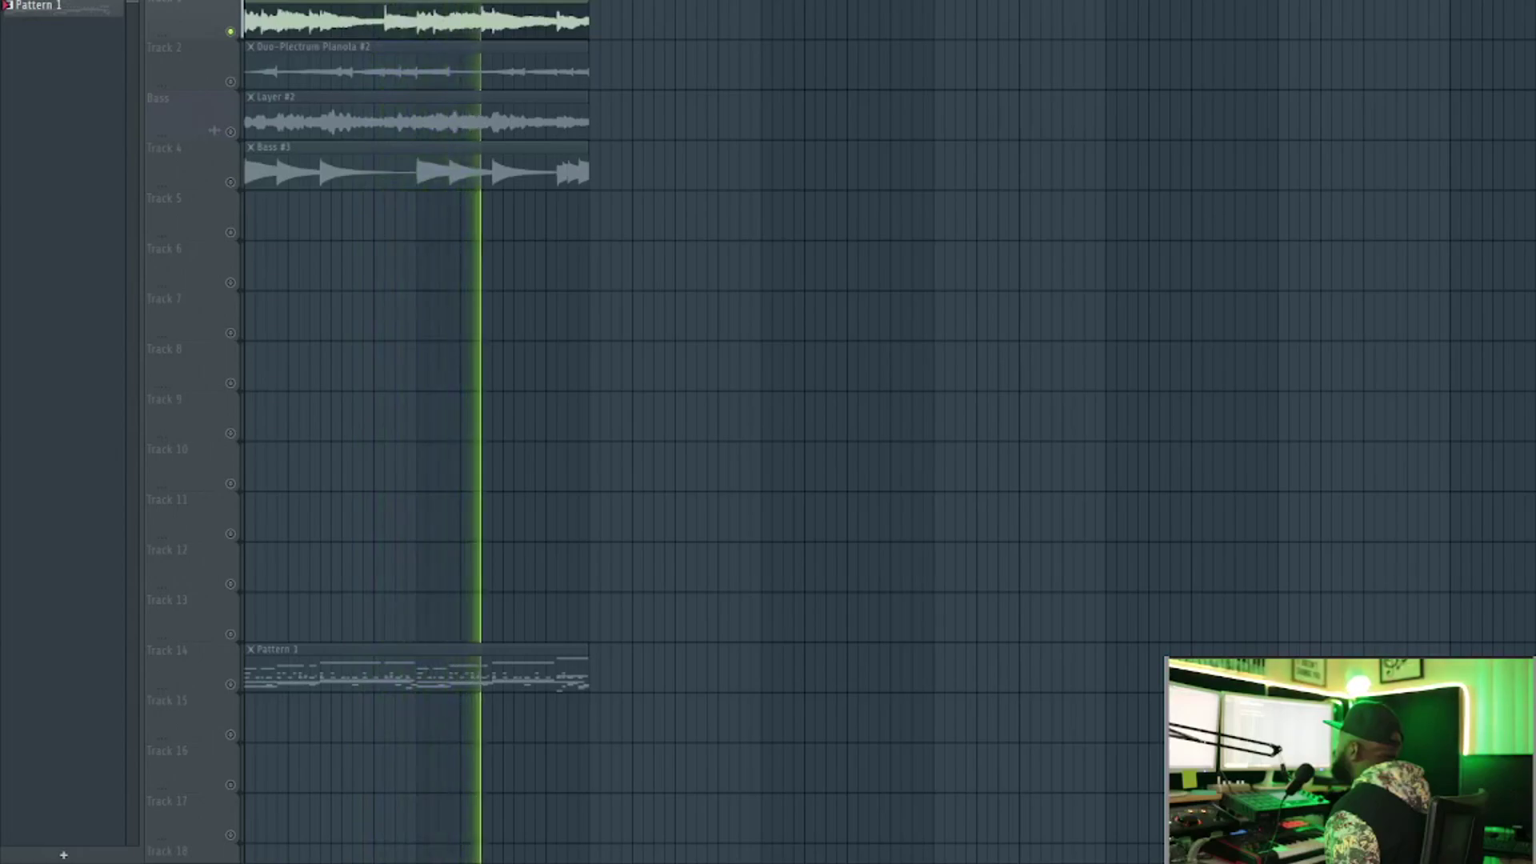
{"action": "key", "text": "space"}
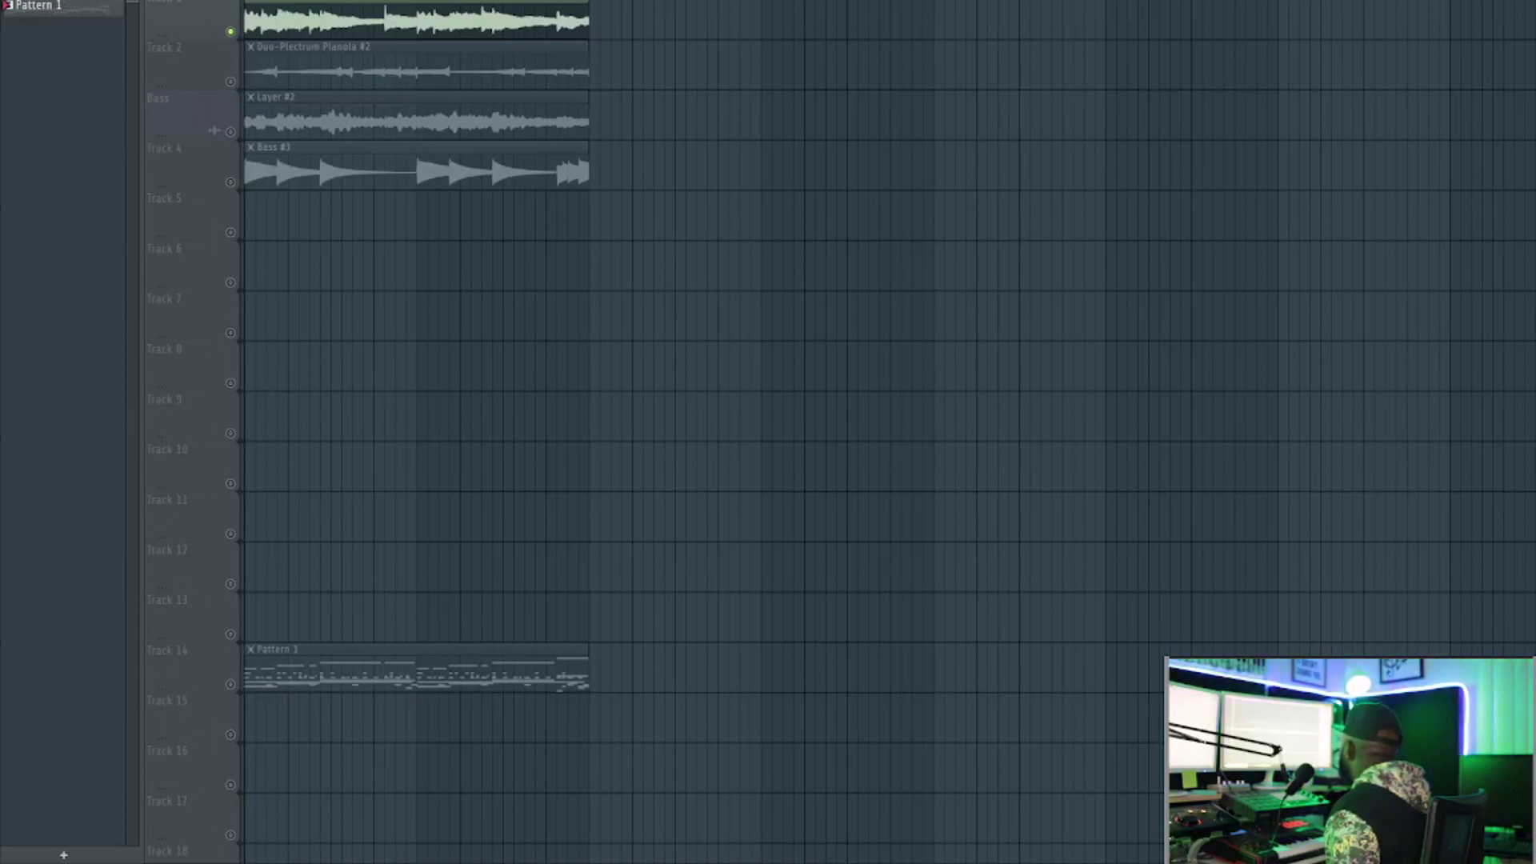
{"action": "key", "text": "space"}
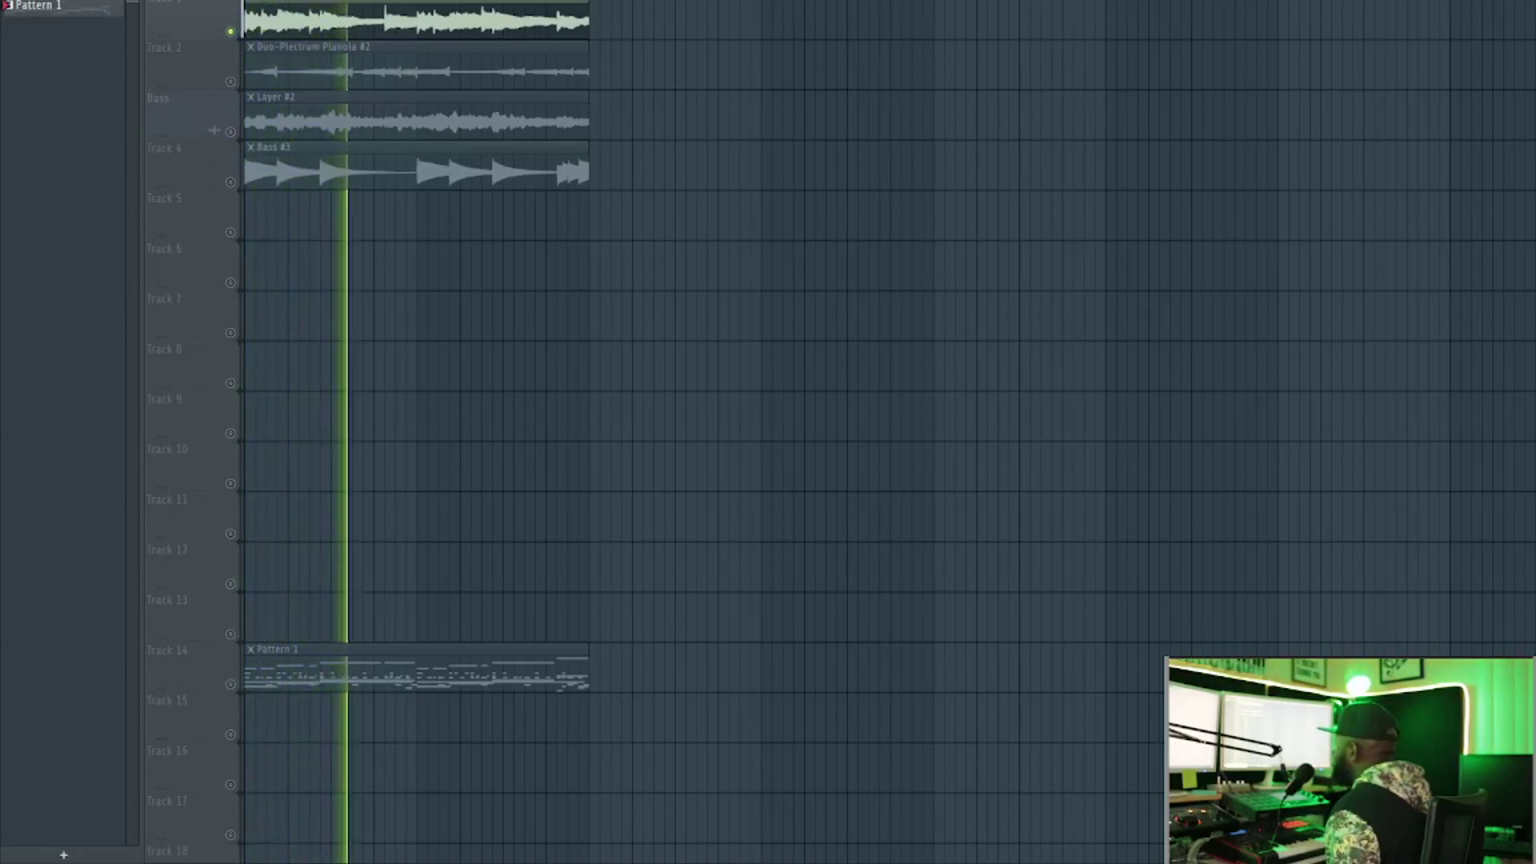
{"action": "left_click", "coordinate": [230, 82]}
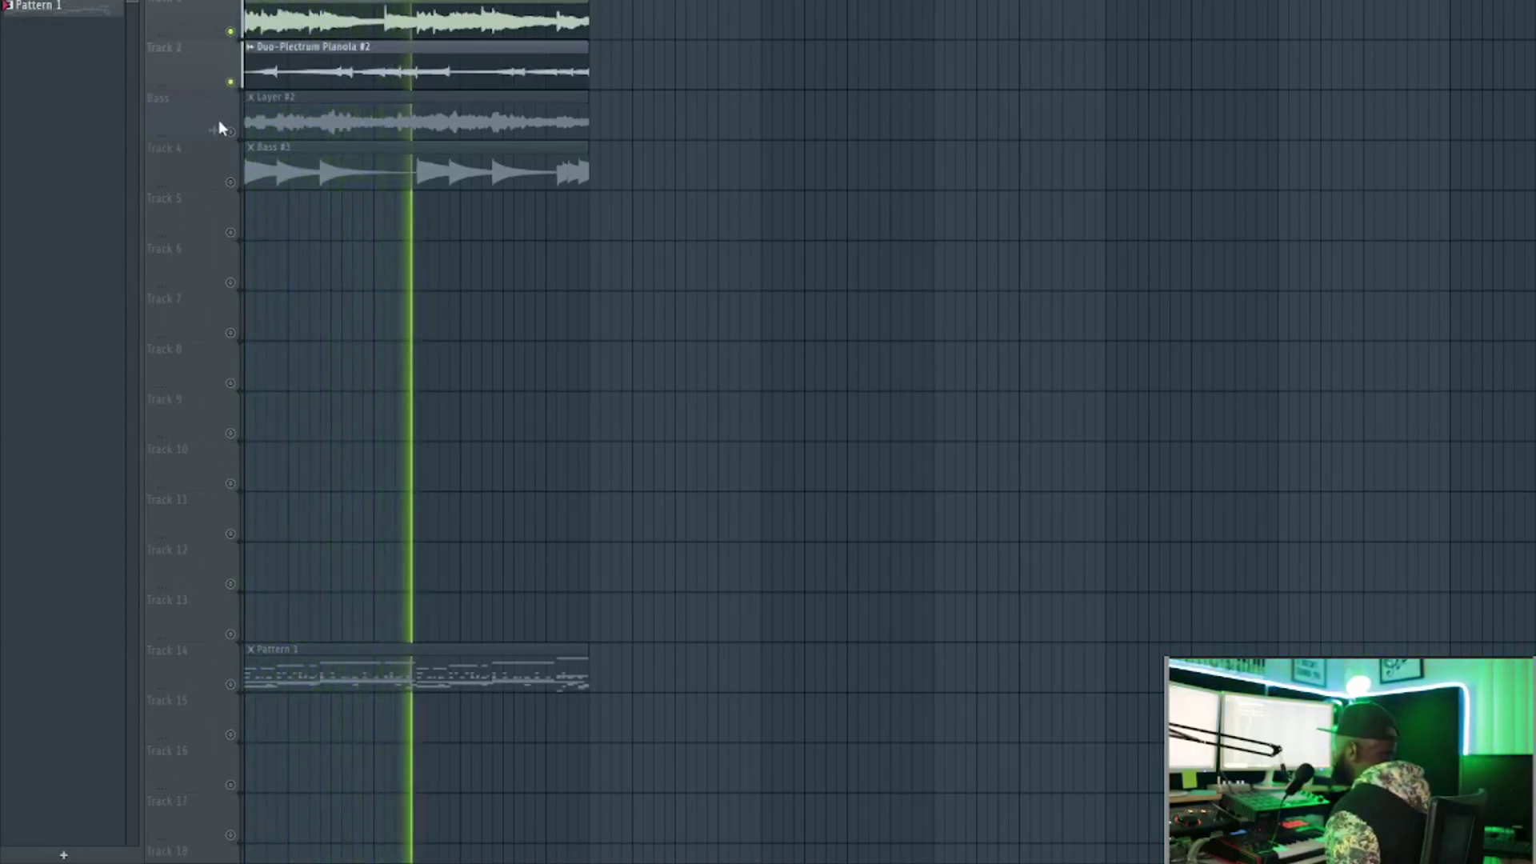
{"action": "left_click", "coordinate": [229, 131]}
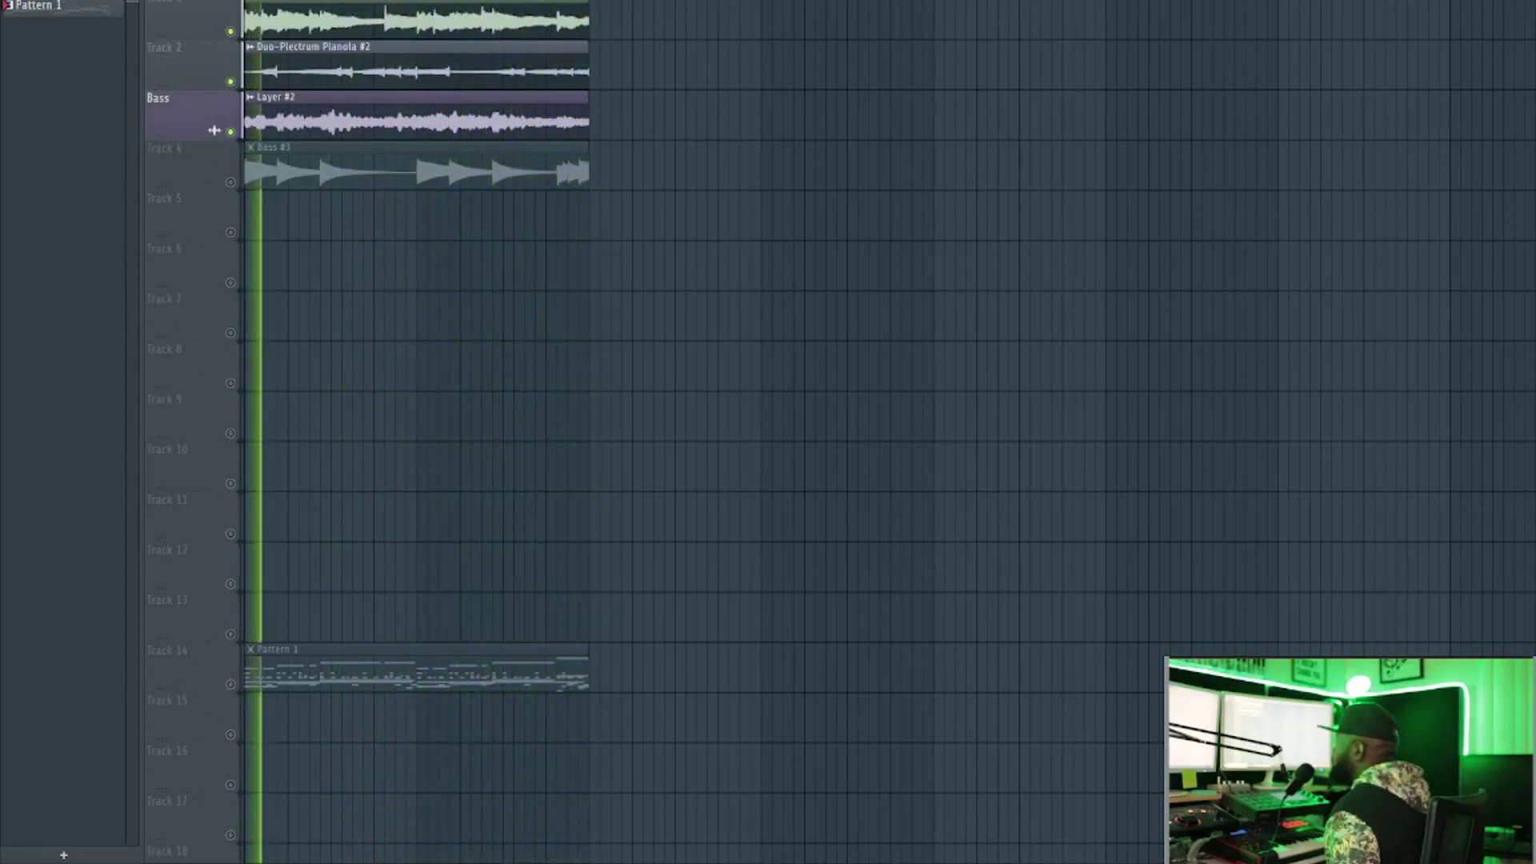
{"action": "key", "text": "space"}
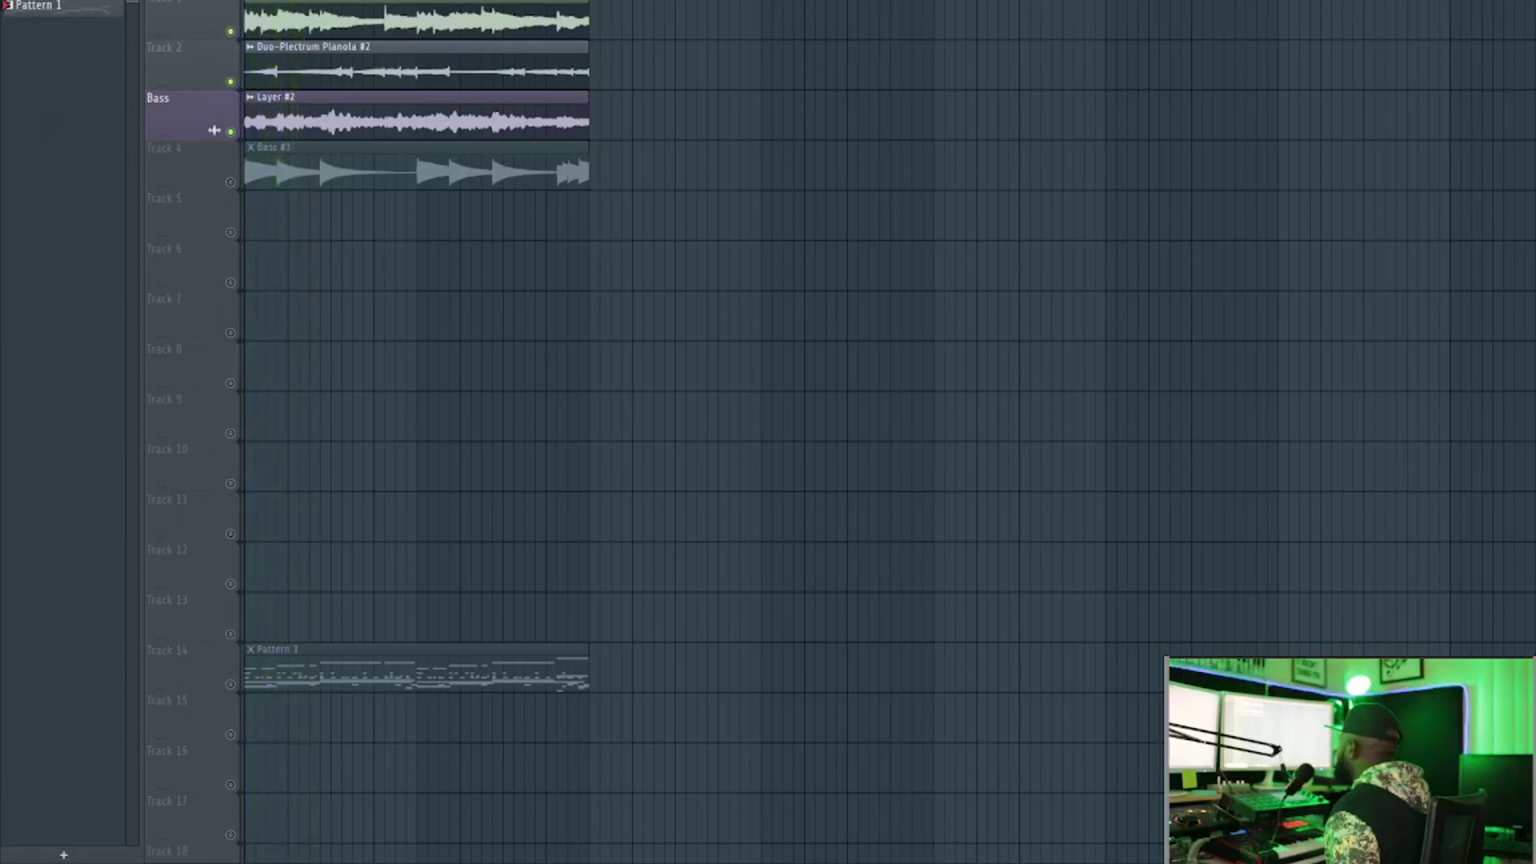
Solo Track 4 to audition the Bass #3 clip, and restore all tracks to audible
{"action": "right_click", "coordinate": [231, 182]}
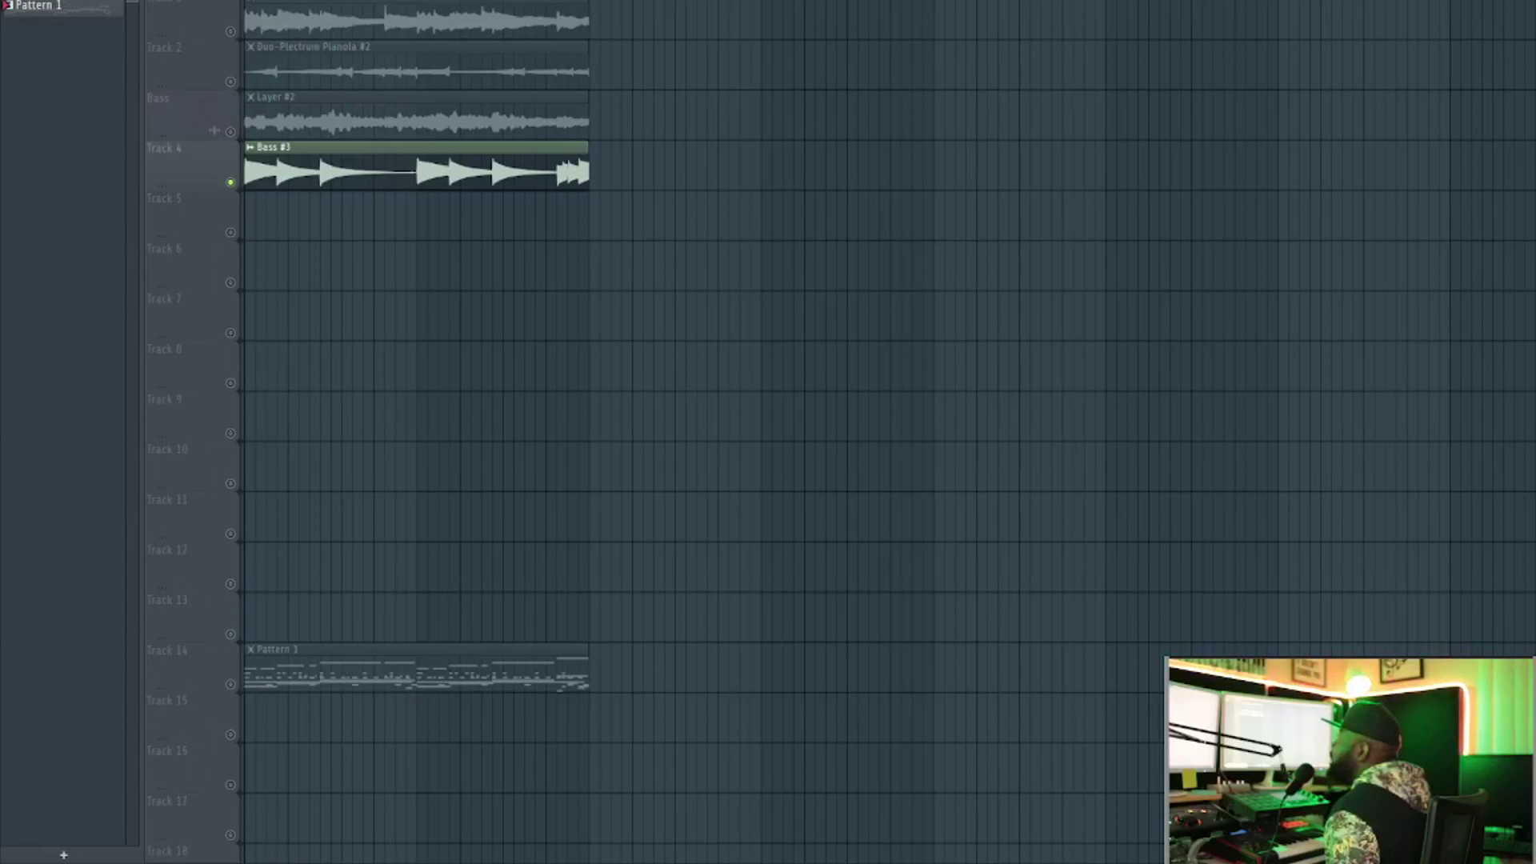
{"action": "key", "text": "space"}
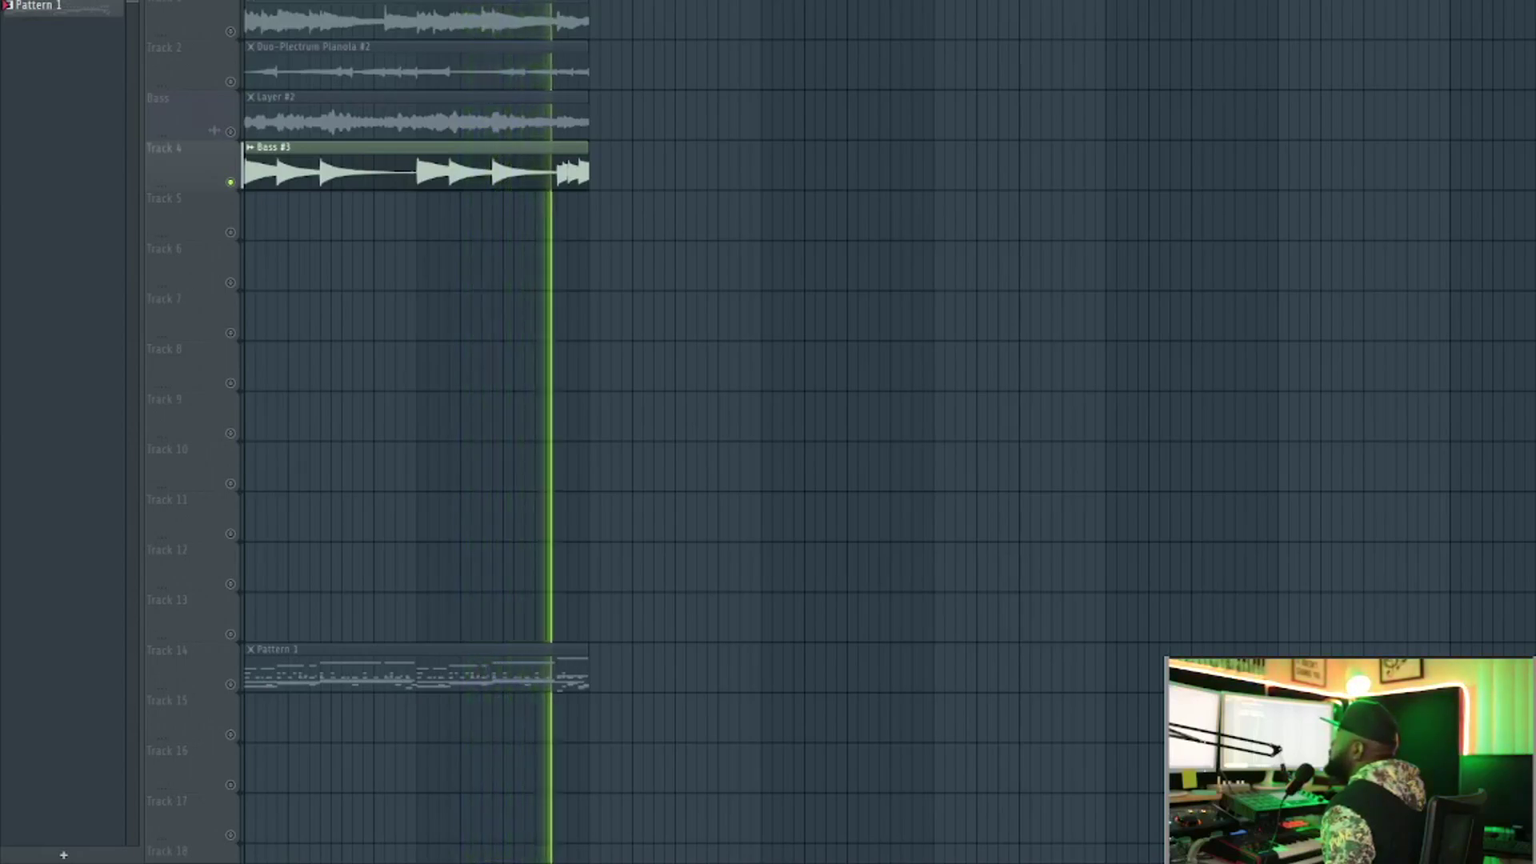
{"action": "key", "text": "space"}
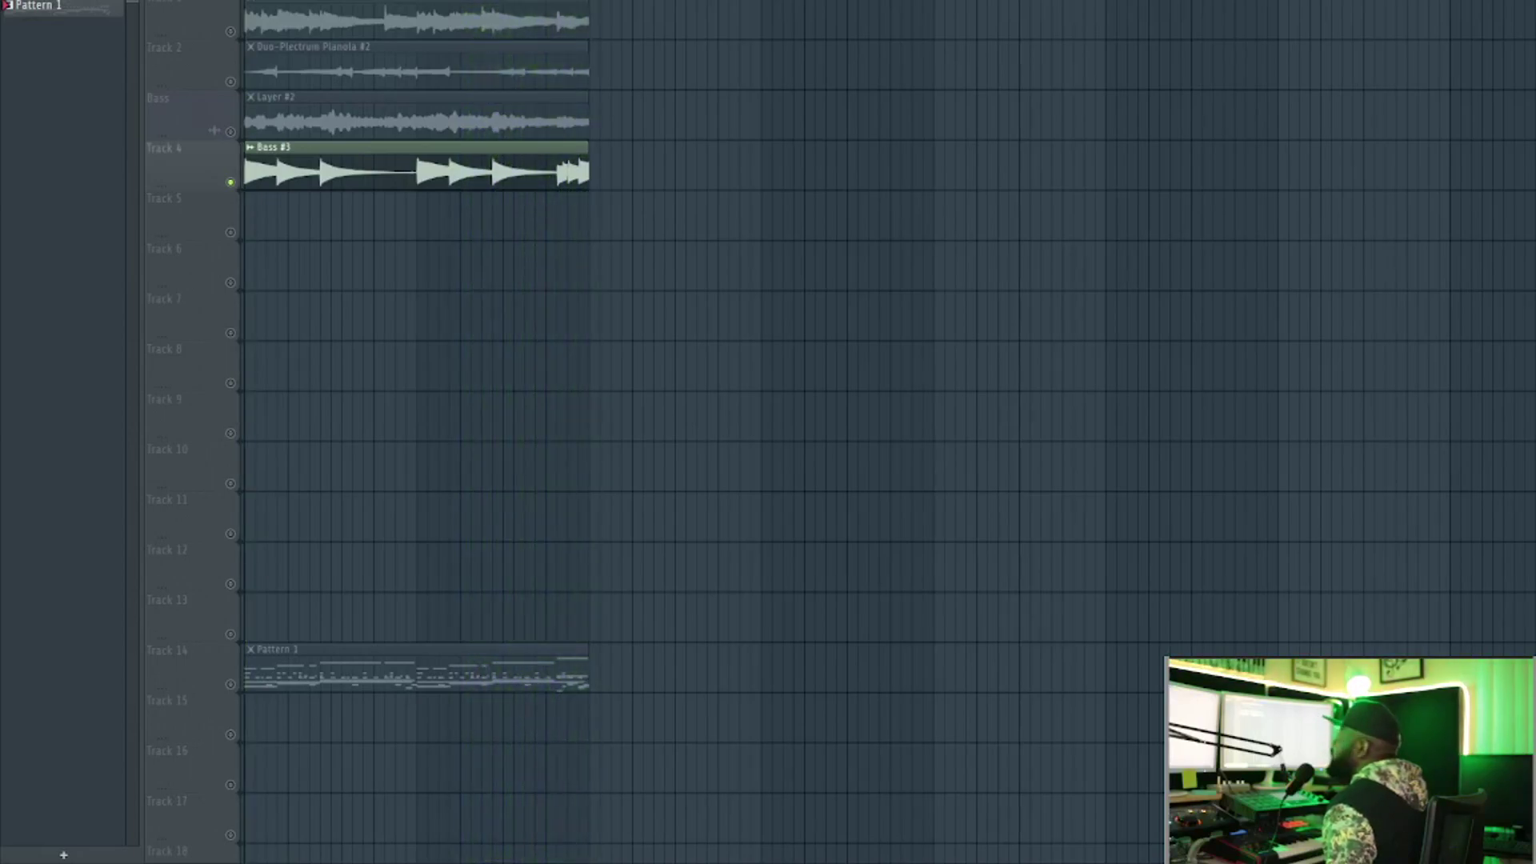
{"action": "right_click", "coordinate": [232, 183]}
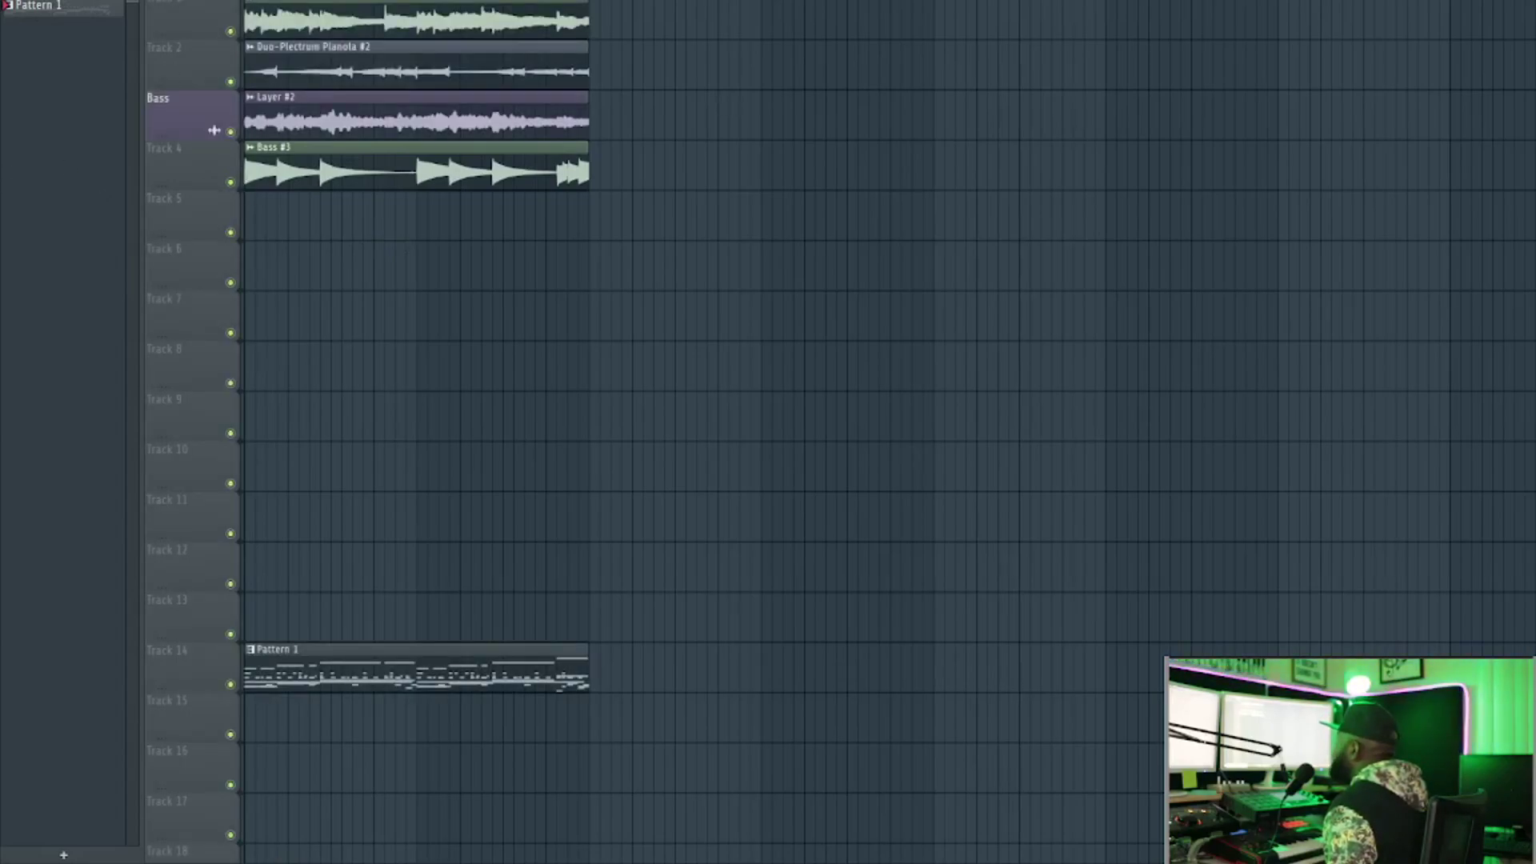
Play the arrangement with the Bass track and Track 4 muted, toggle Track 1 off and on, and unmute the Bass track
{"action": "key", "text": "space"}
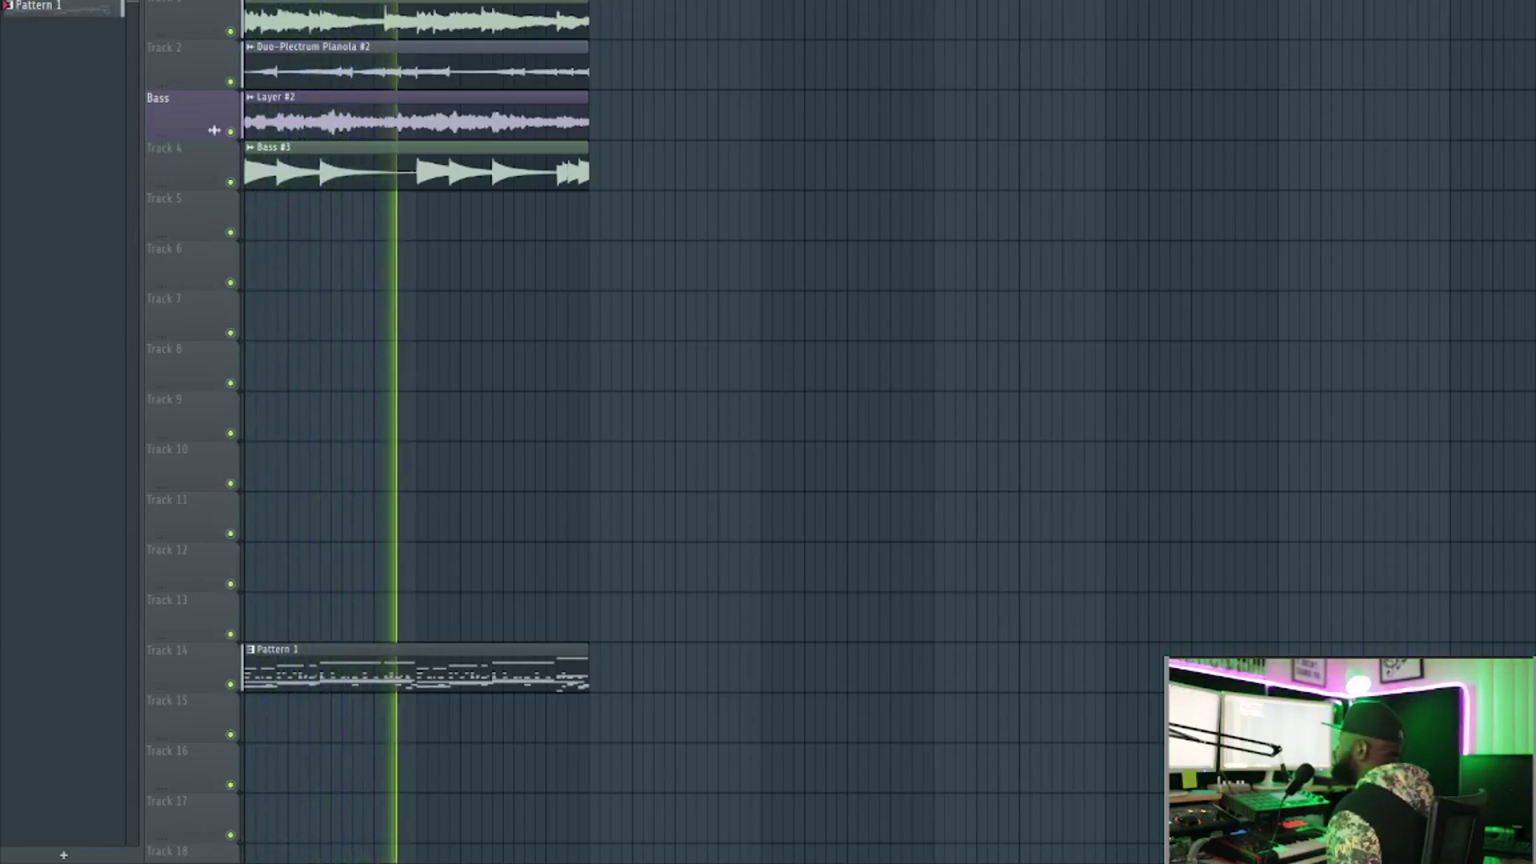
{"action": "left_click_drag", "start_coordinate": [230, 132], "coordinate": [236, 144]}
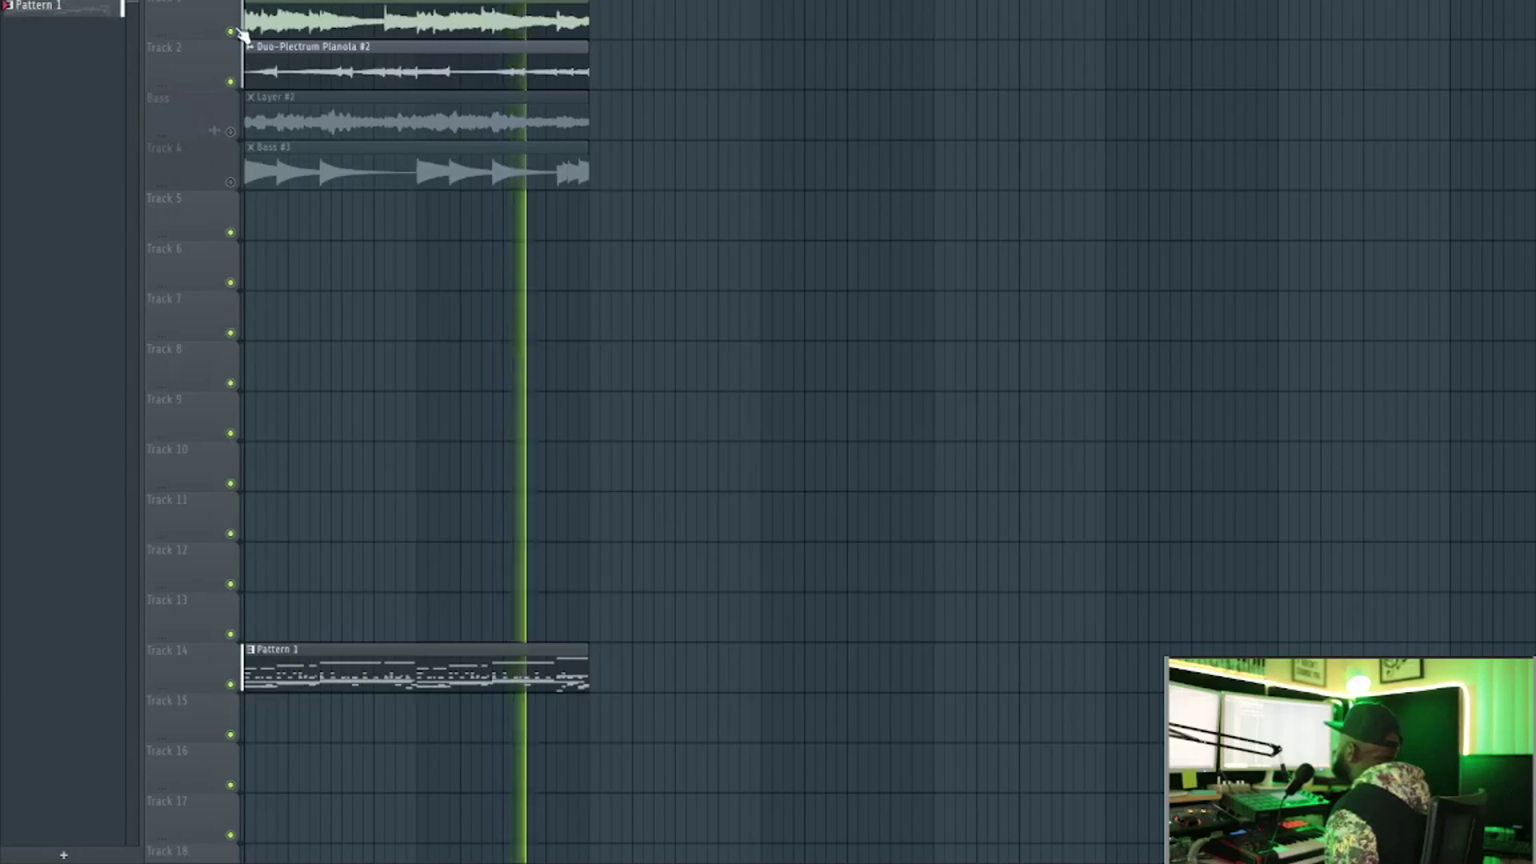
{"action": "left_click", "coordinate": [231, 33]}
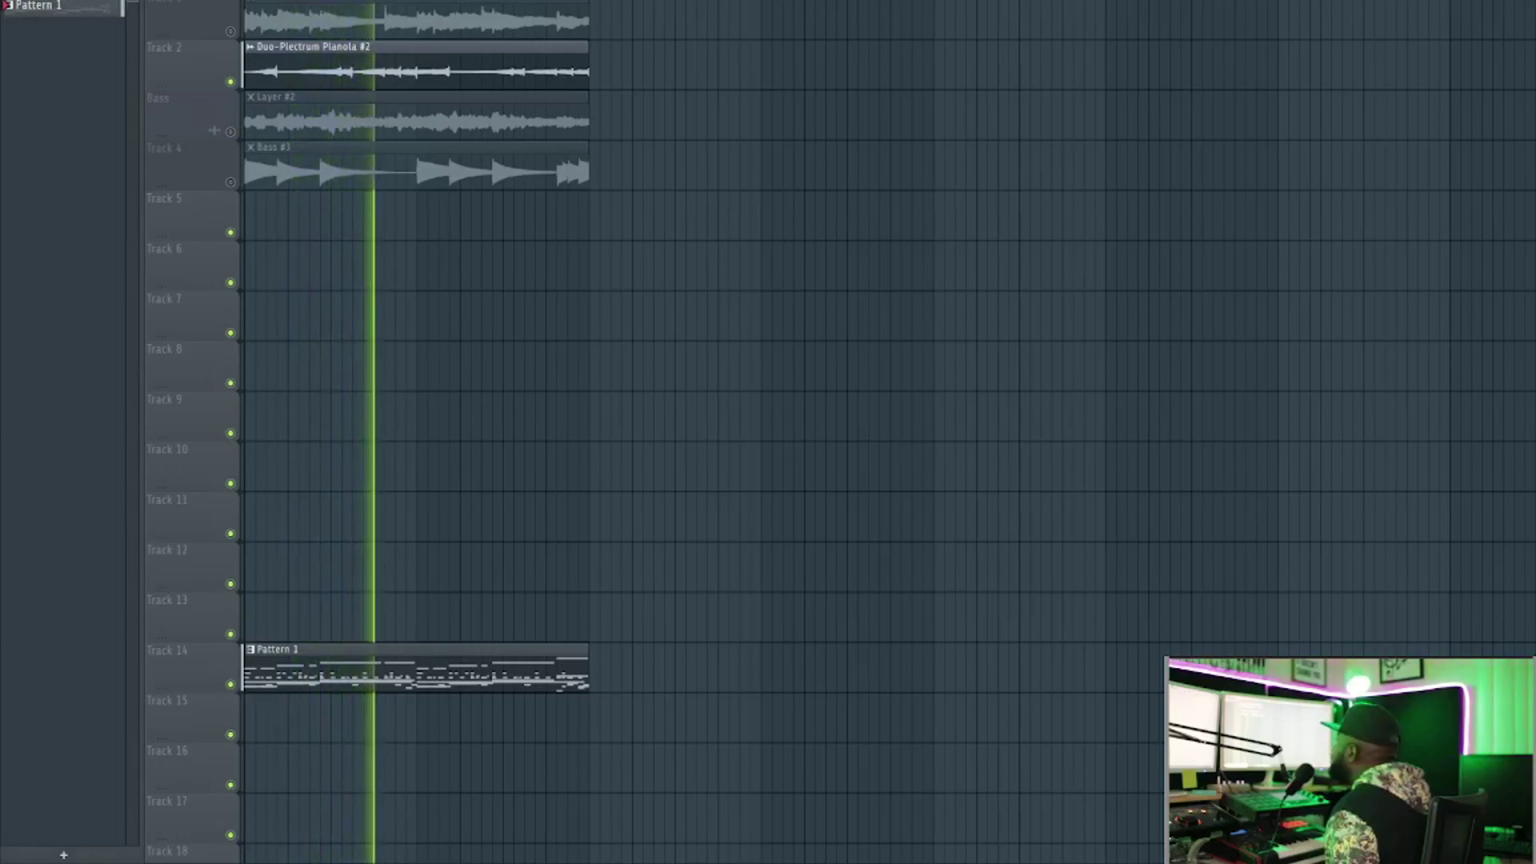
{"action": "left_click", "coordinate": [231, 33]}
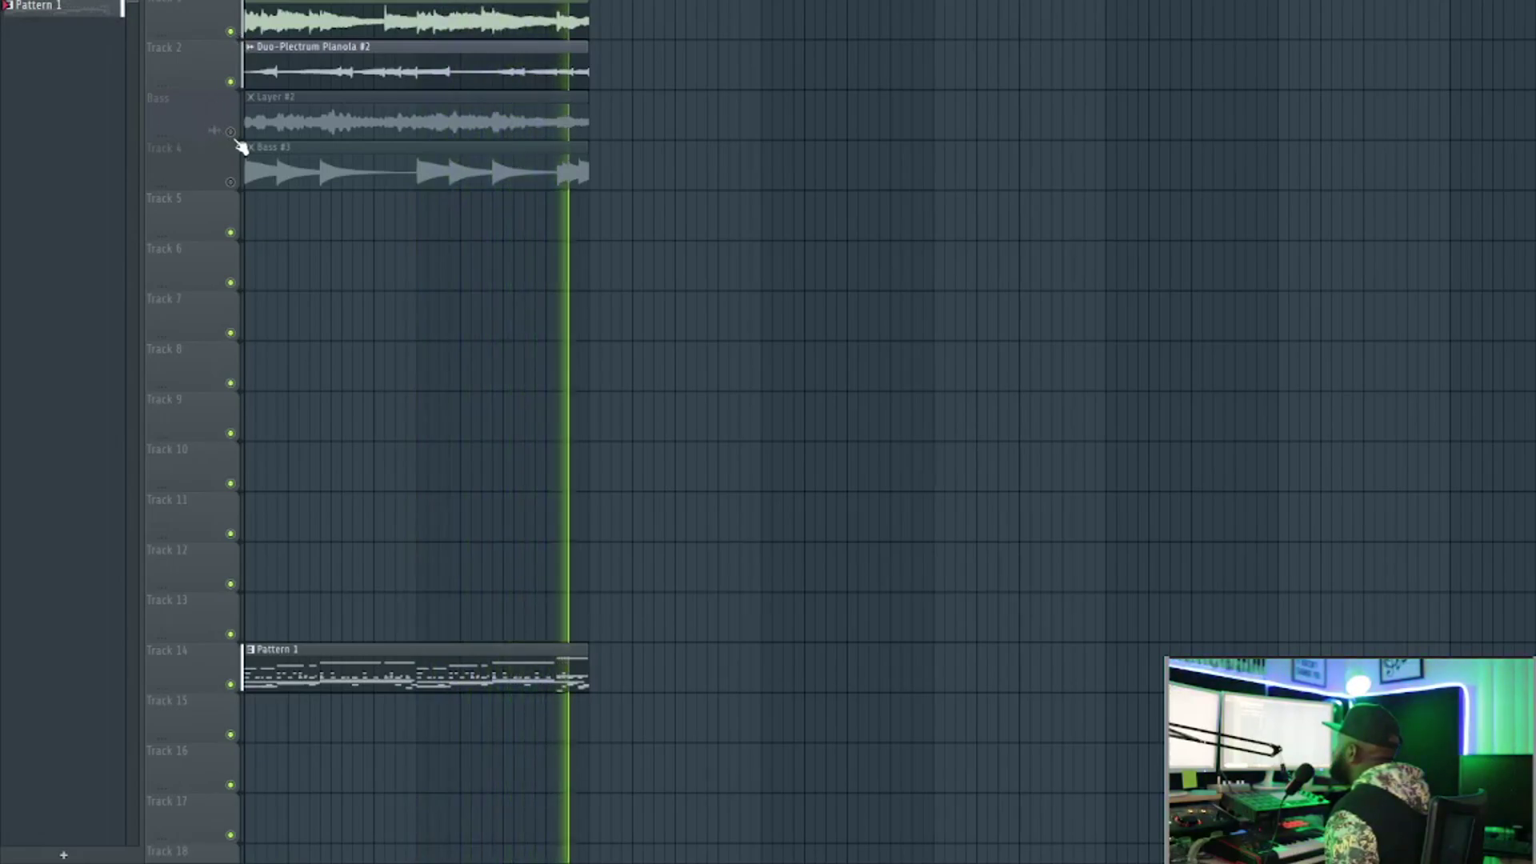
{"action": "left_click", "coordinate": [232, 133]}
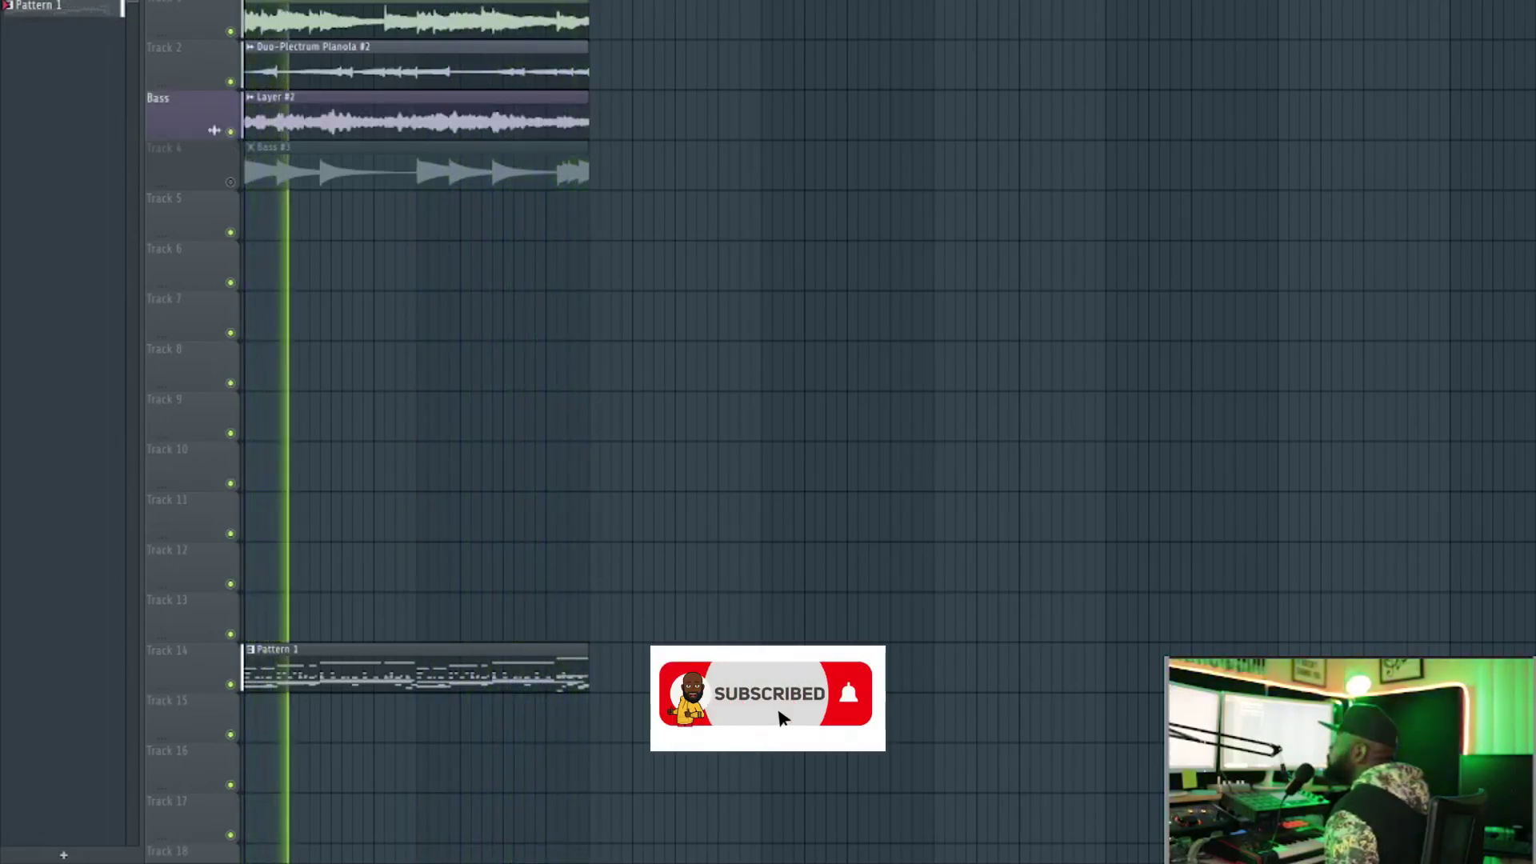
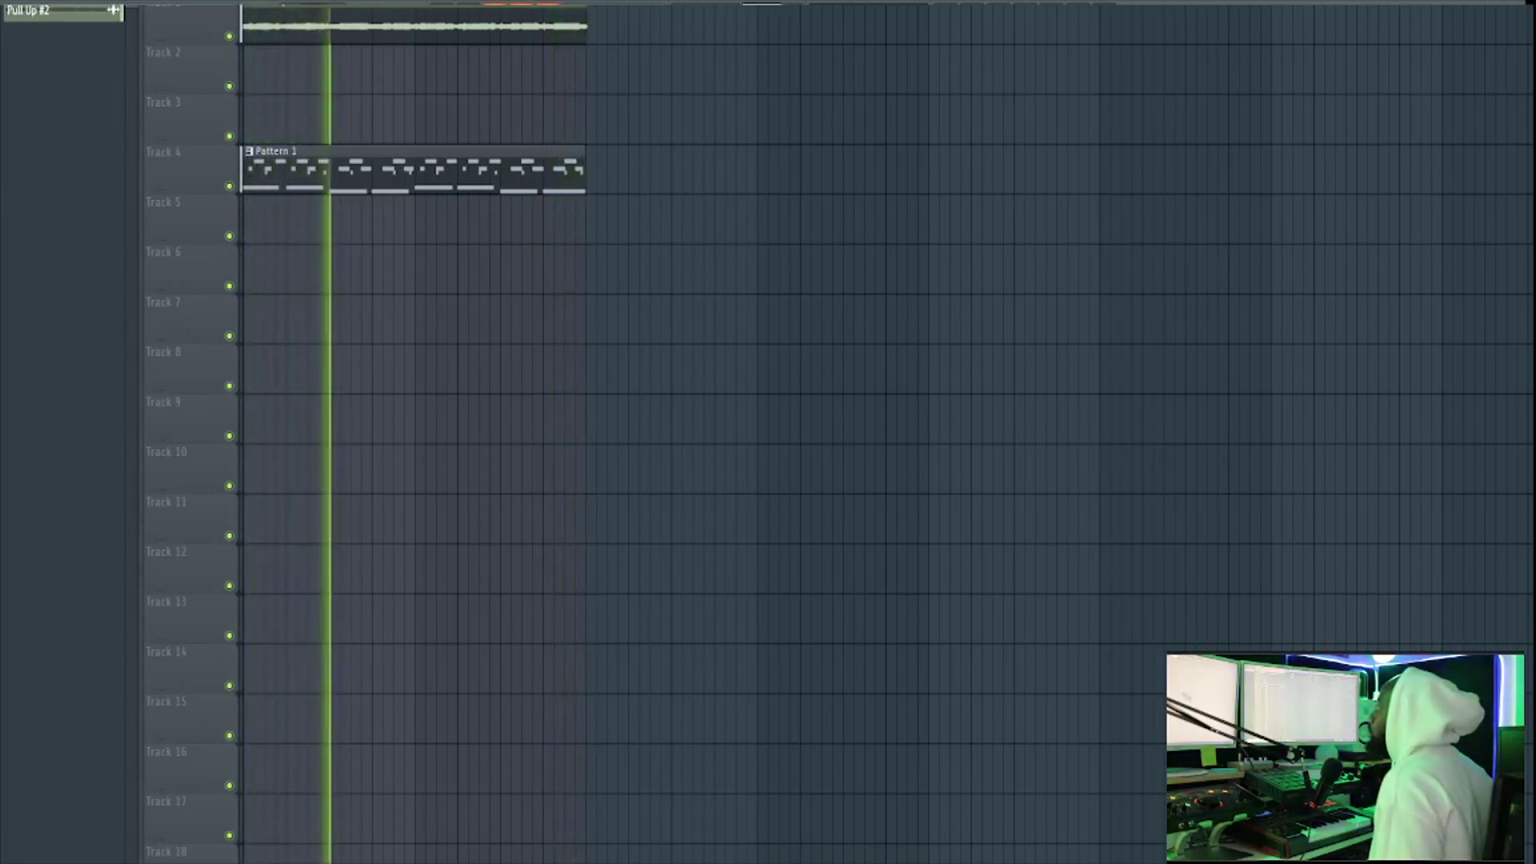
Play the loop repeatedly from the start to check Pattern 1 on Track 4 against the Track 1 audio clip
{"action": "key", "text": "space"}
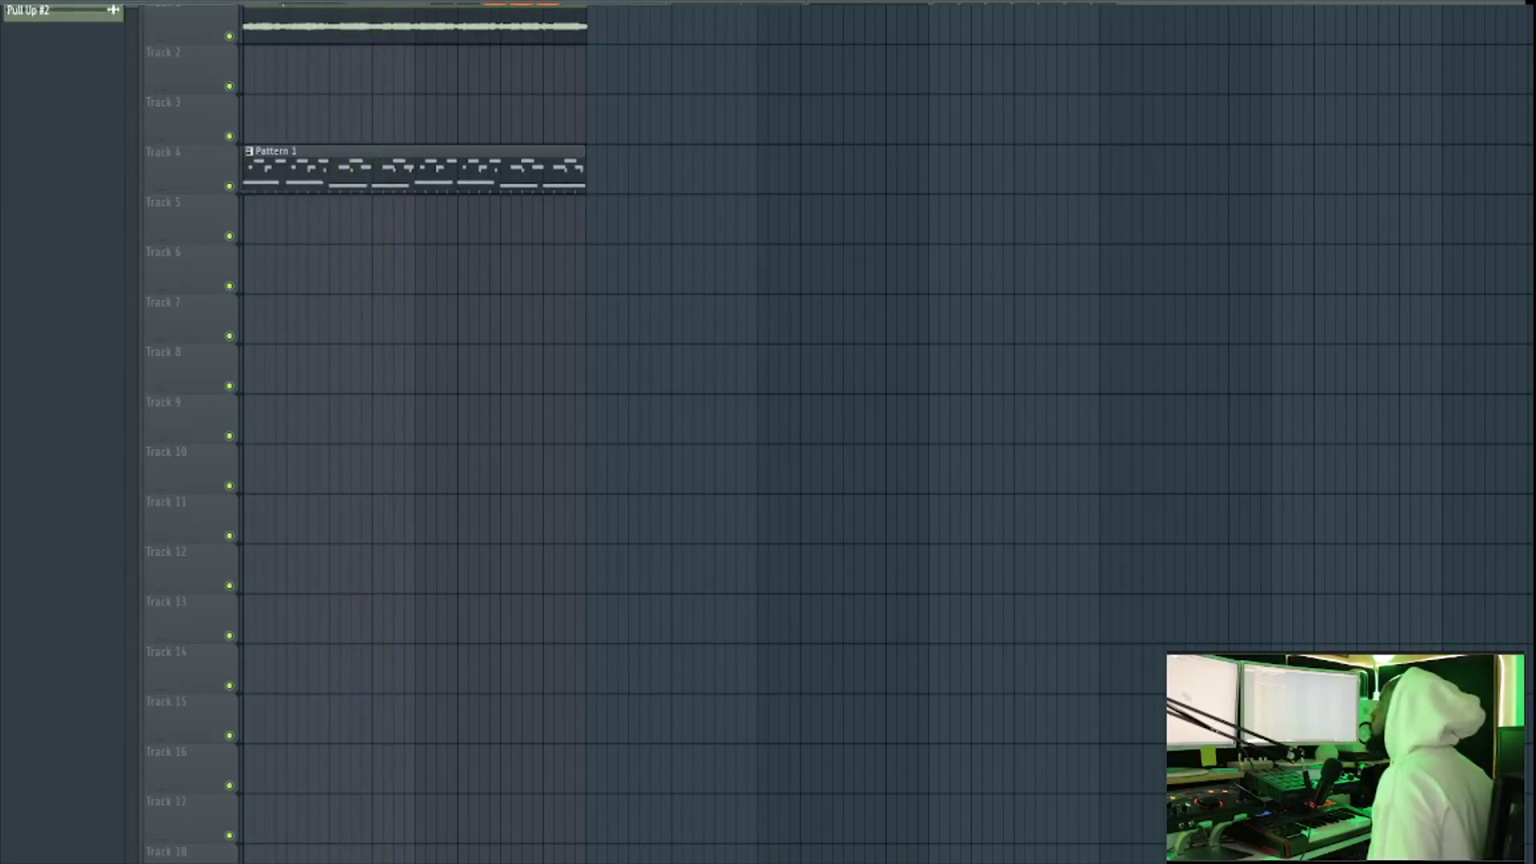
{"action": "key", "text": "space"}
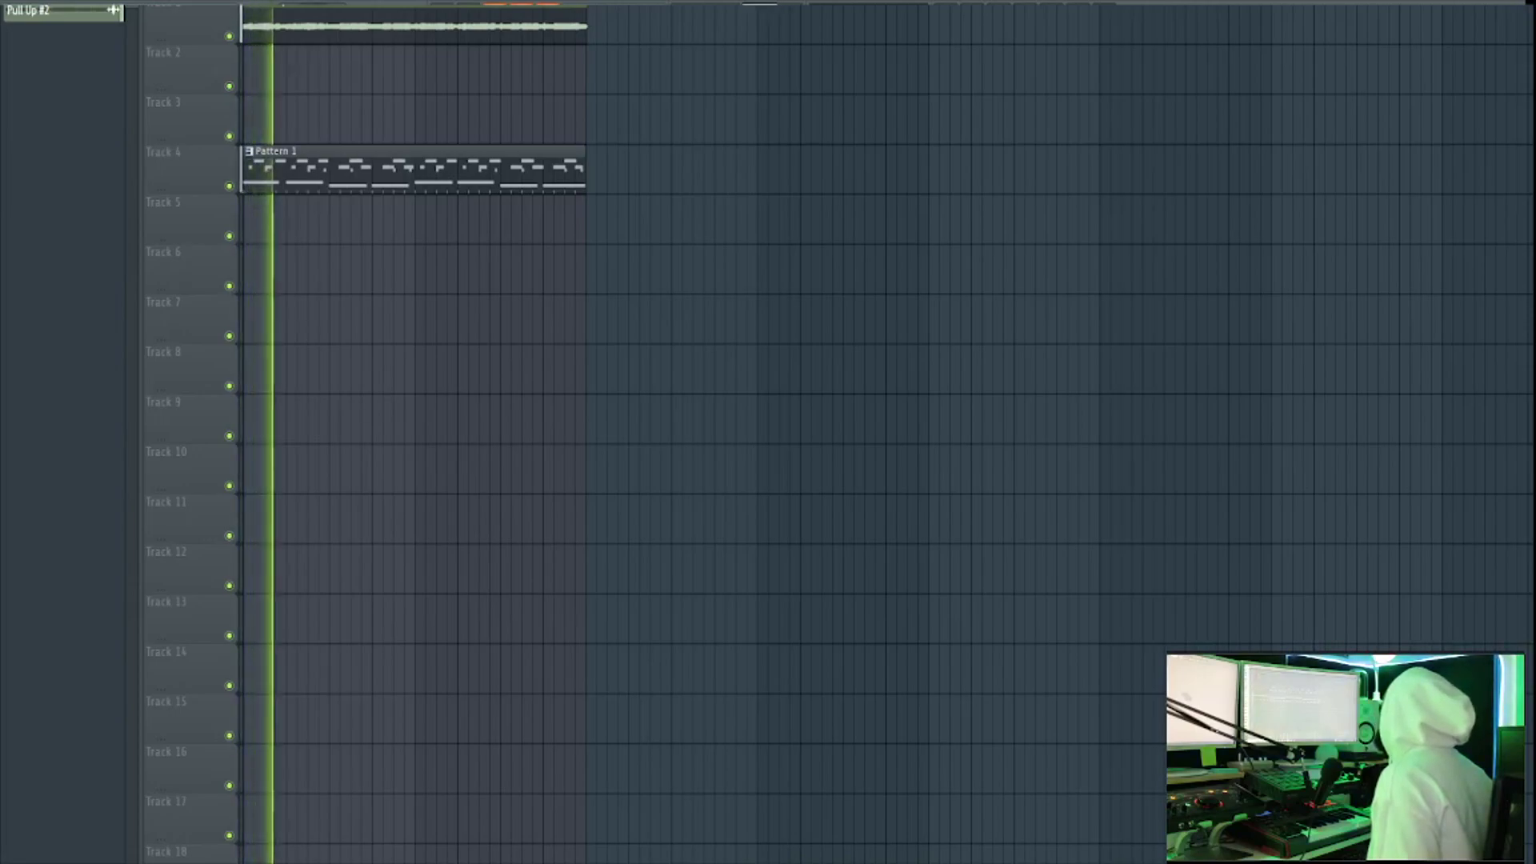
{"action": "key", "text": "space"}
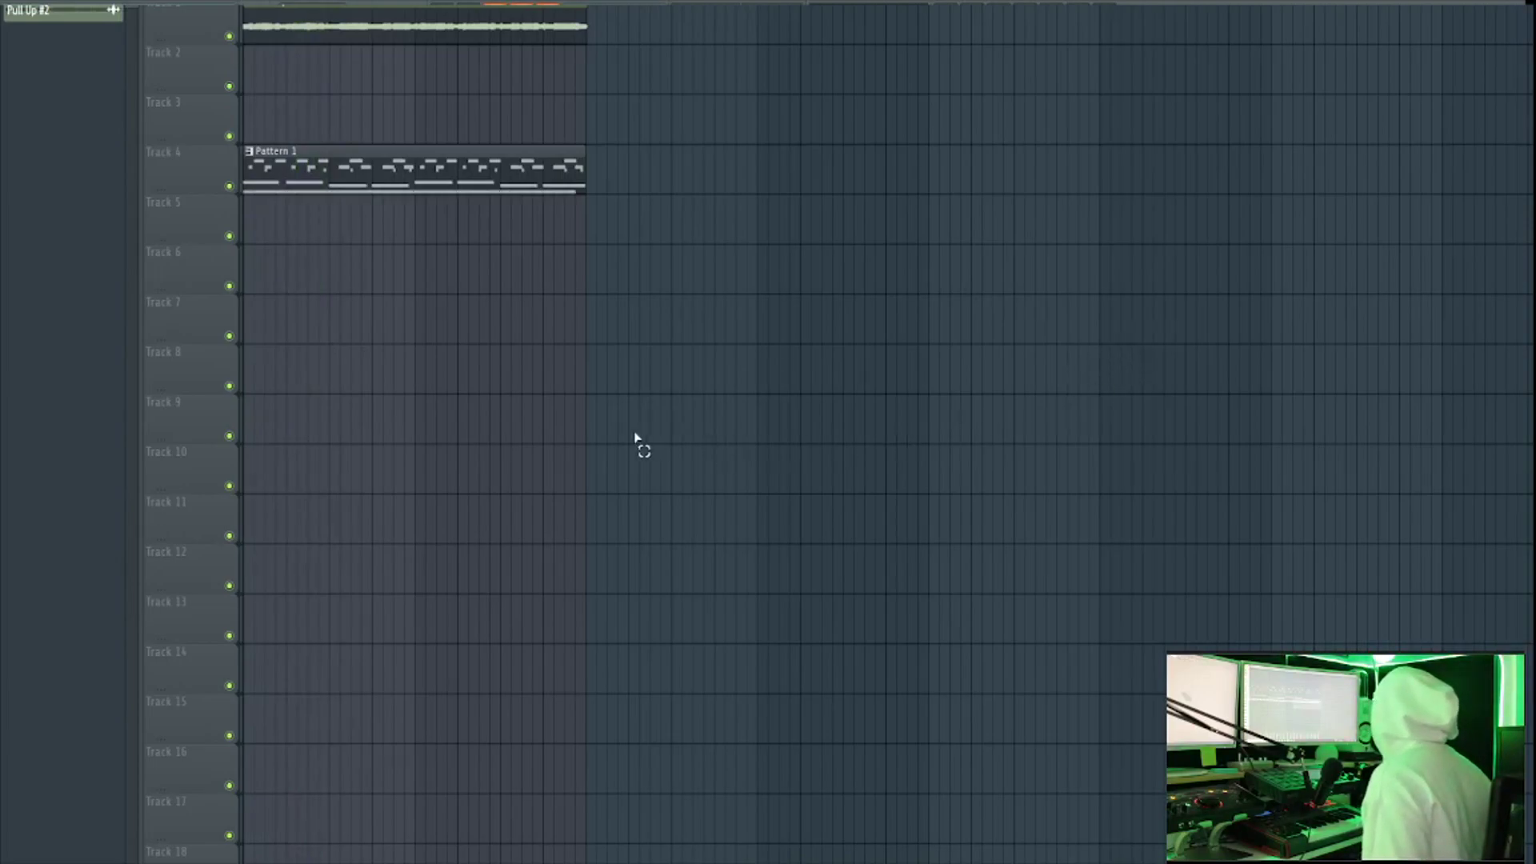
{"action": "key", "text": "space"}
{"action": "key", "text": "space"}
{"action": "key", "text": "space"}
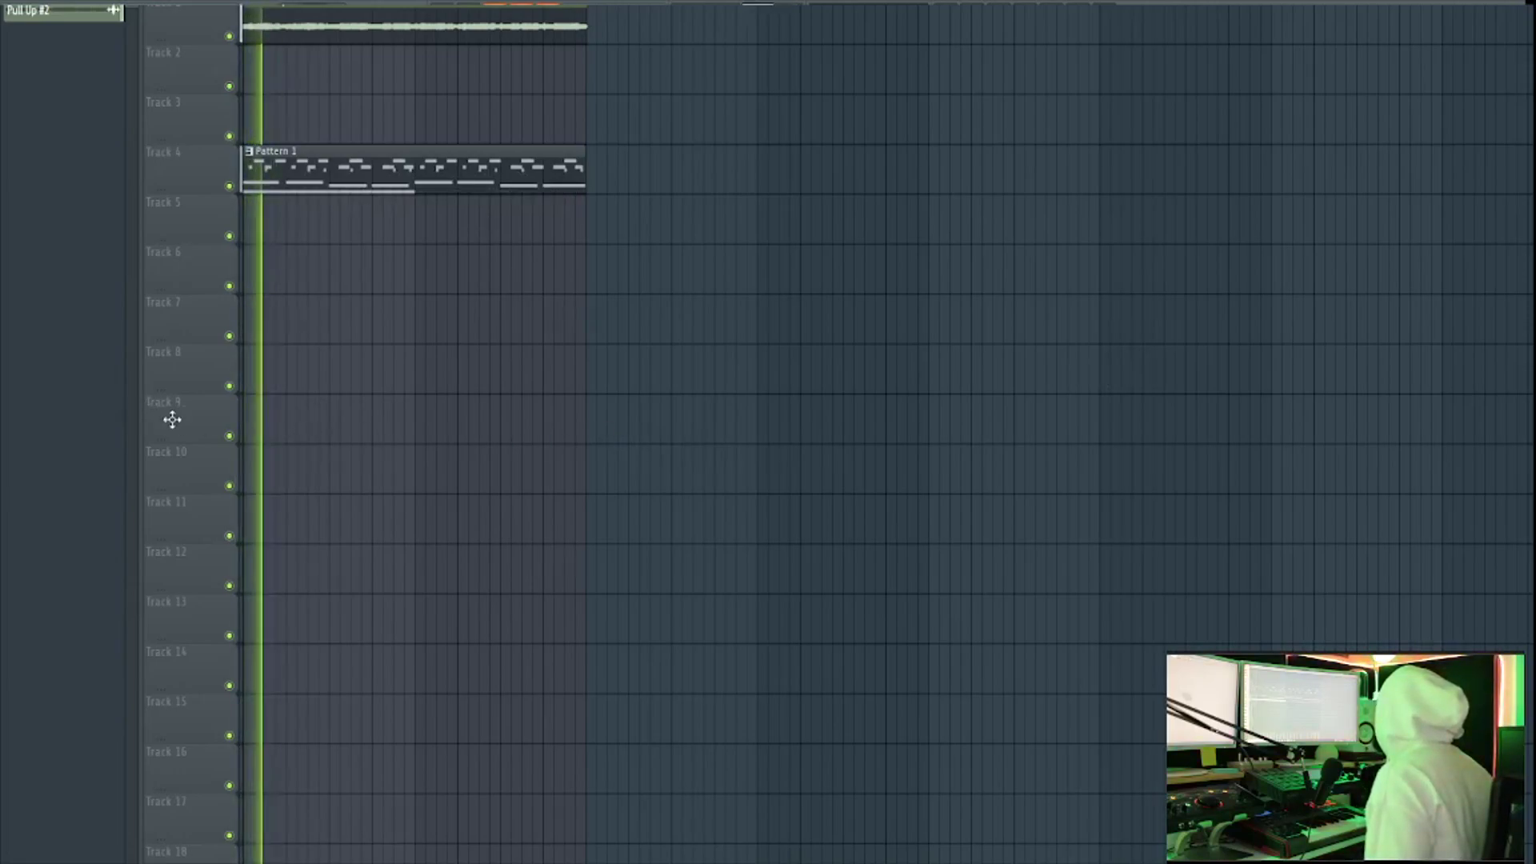
{"action": "key", "text": "space"}
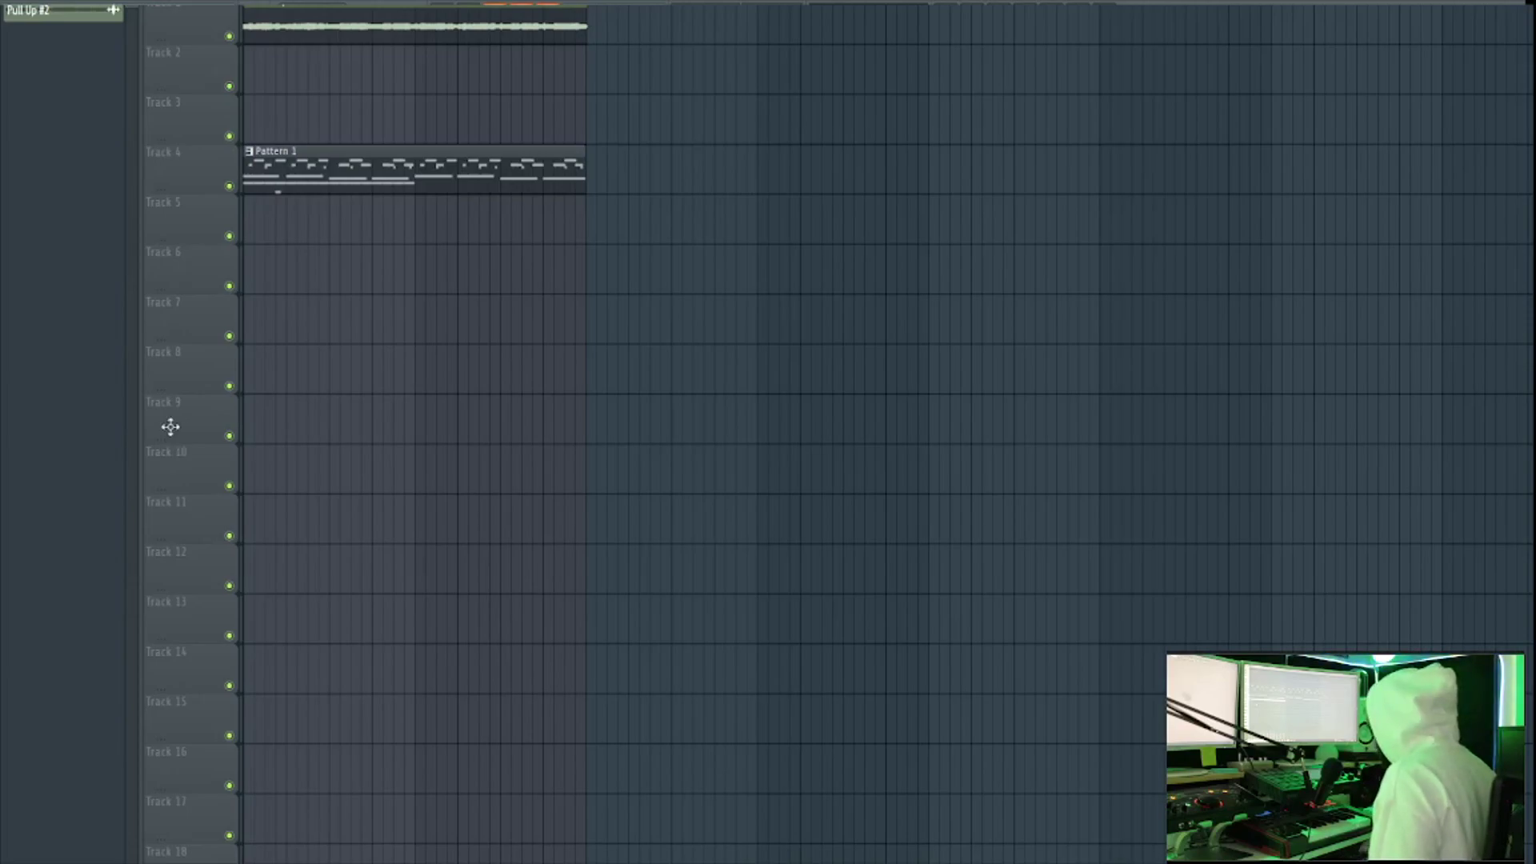
{"action": "key", "text": "space"}
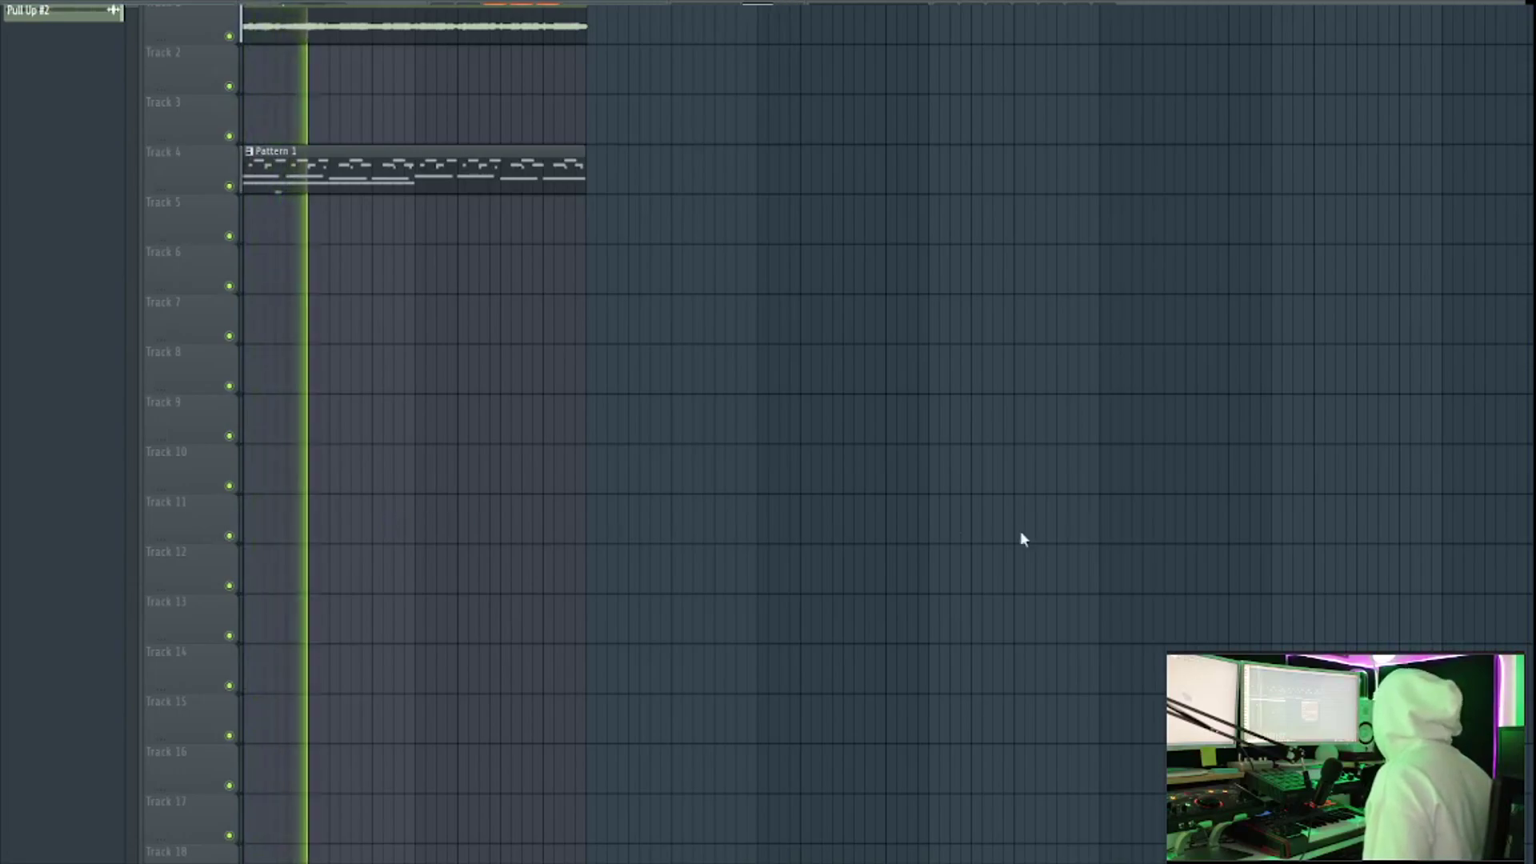
Replay the opening of the loop from the start to check the first low notes of Pattern 1 against the Track 1 audio
{"action": "key", "text": "space"}
{"action": "key", "text": "space"}
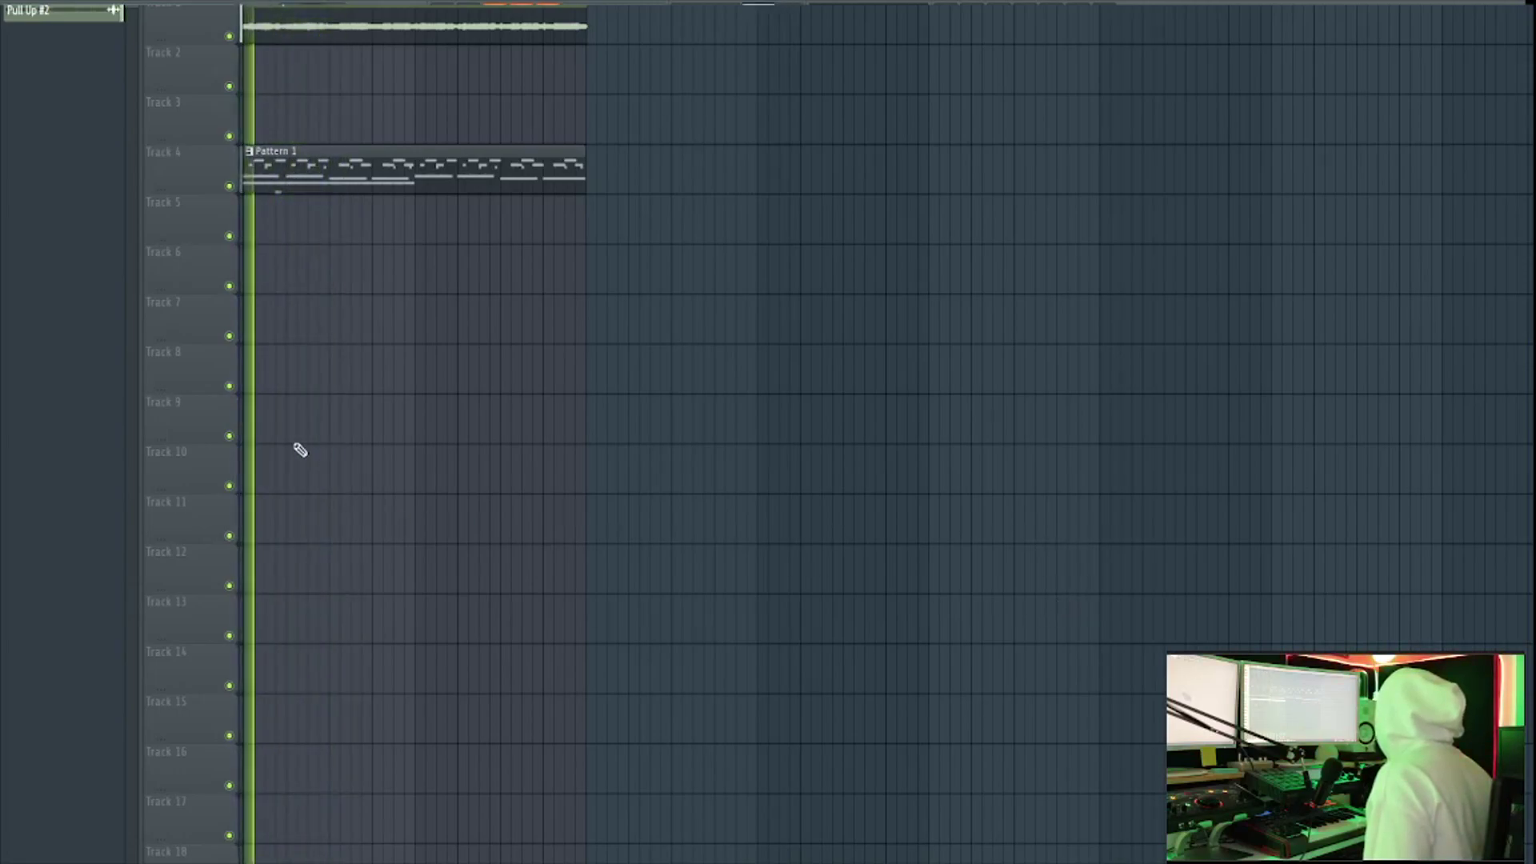
{"action": "key", "text": "space"}
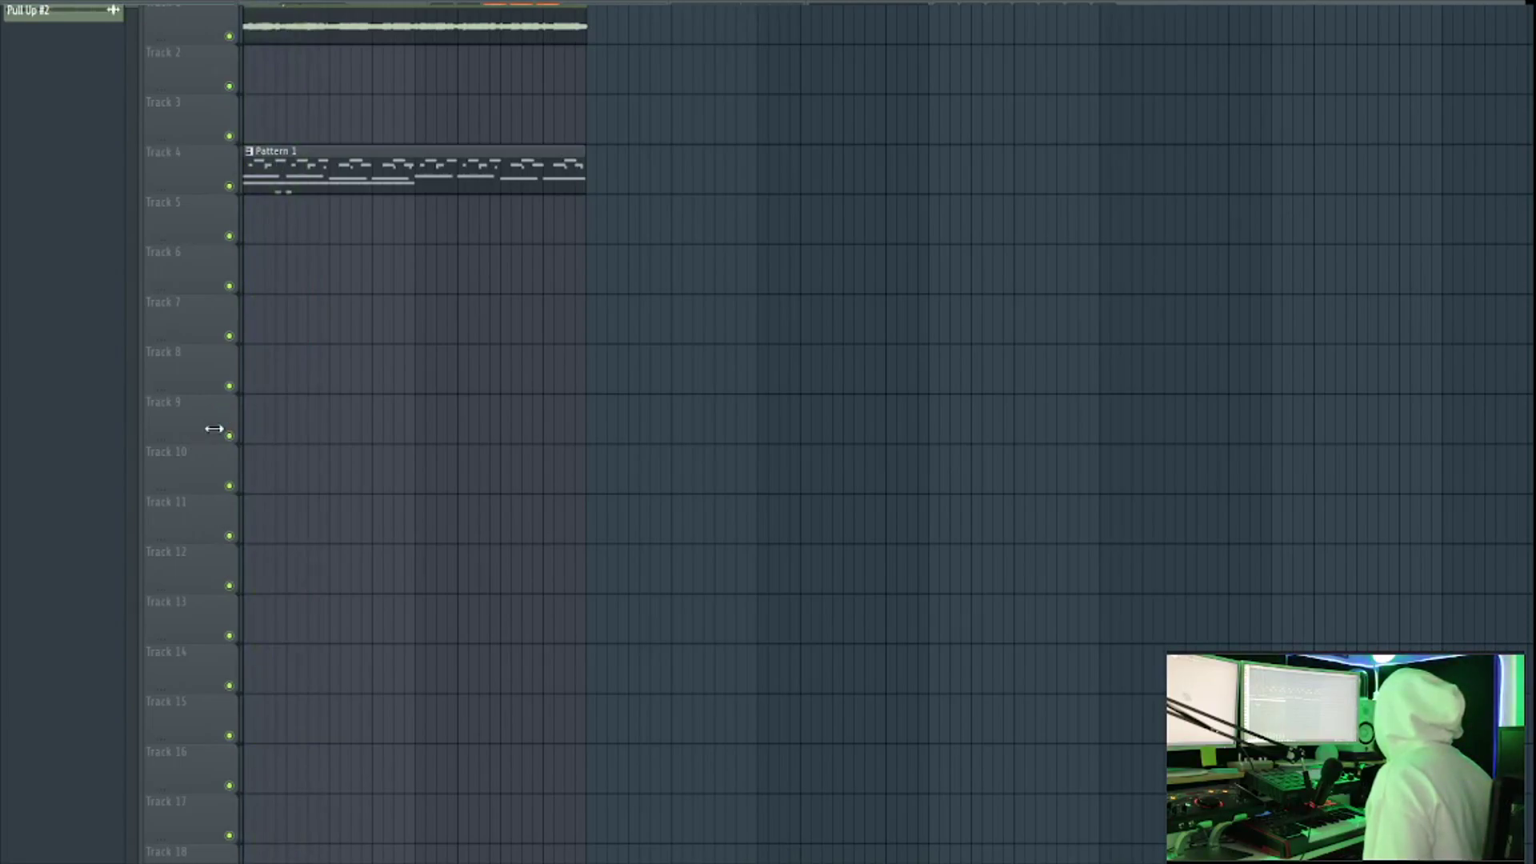
{"action": "key", "text": "space"}
{"action": "key", "text": "space"}
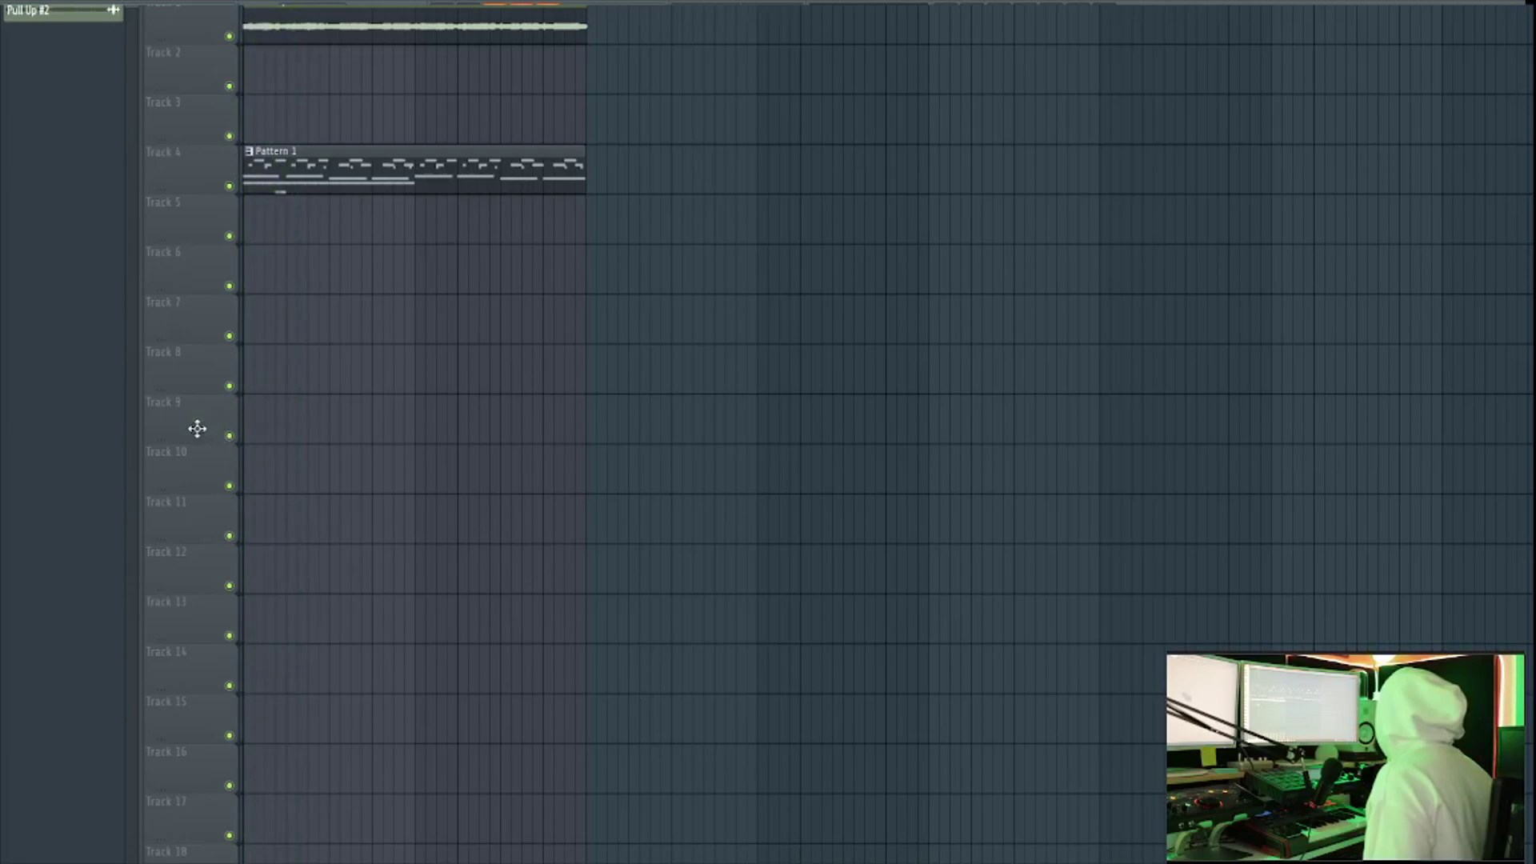
{"action": "key", "text": "space"}
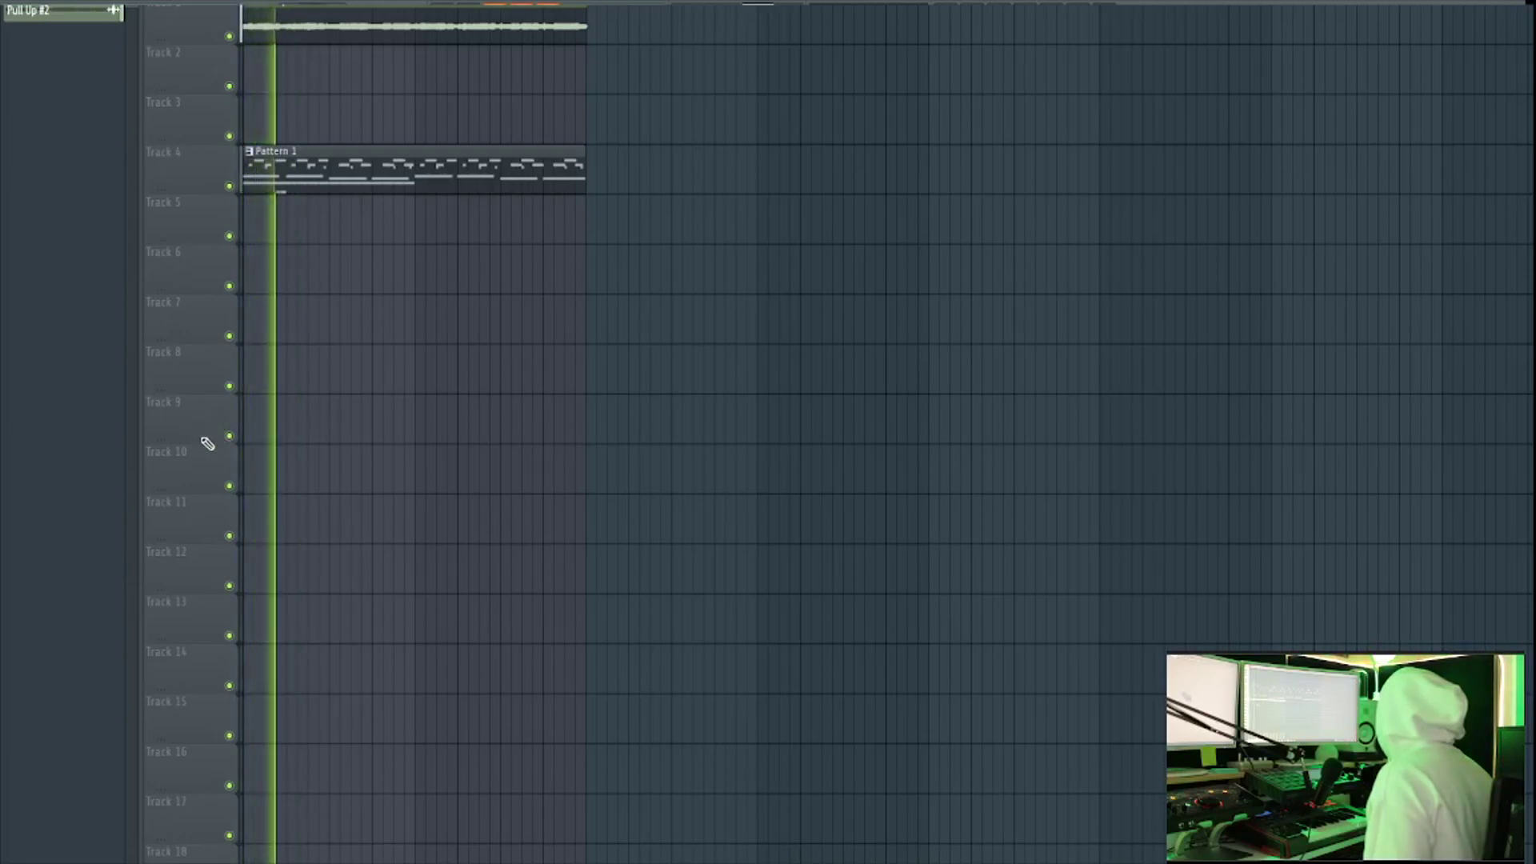
{"action": "key", "text": "space"}
{"action": "key", "text": "space"}
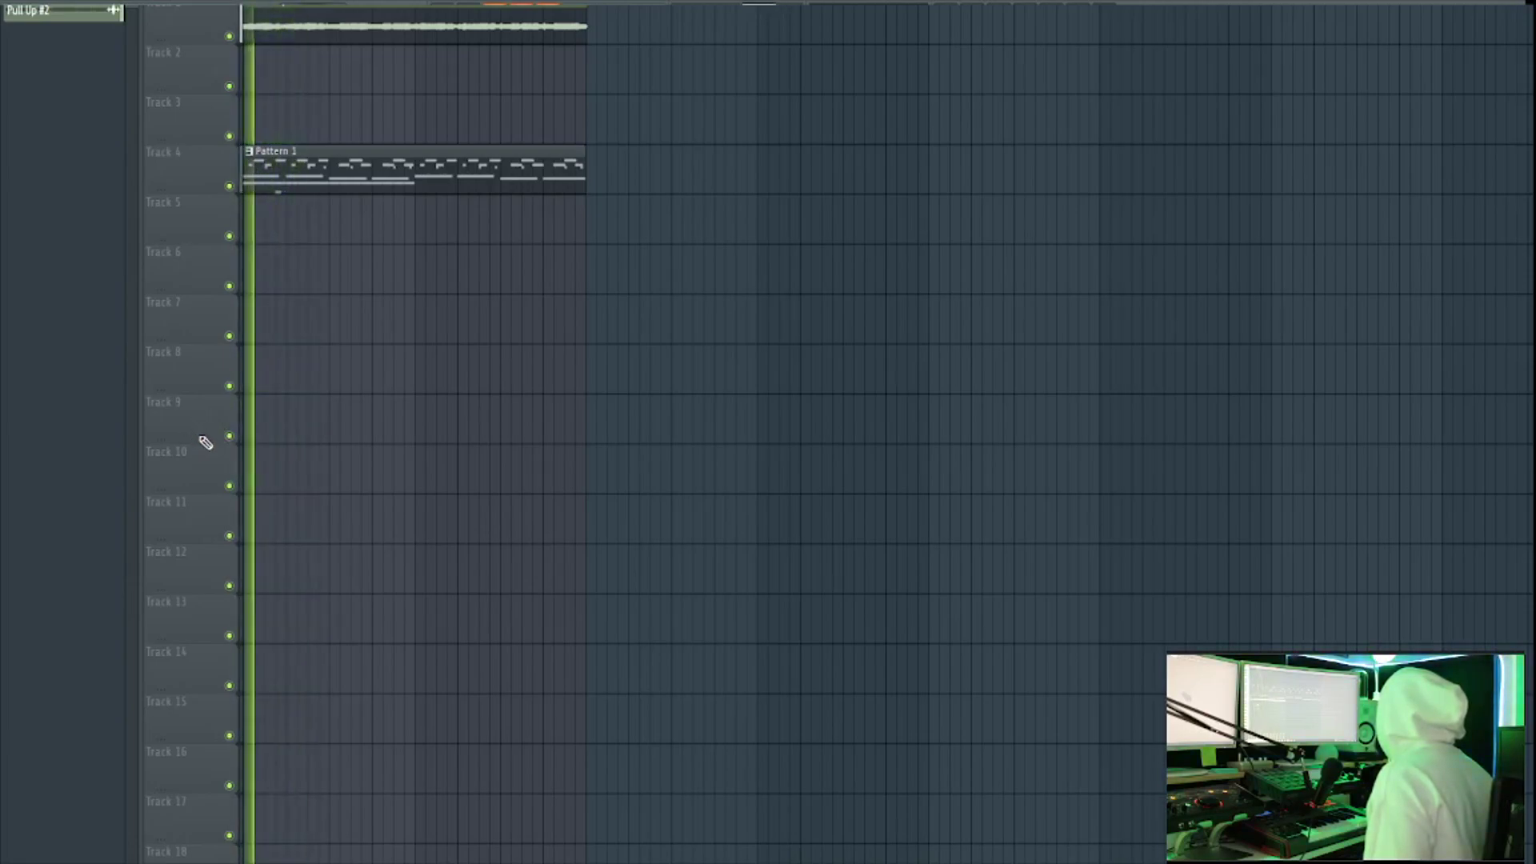
Play the first half of the loop to check the low notes further into Pattern 1 with the audio clip
{"action": "key", "text": "space"}
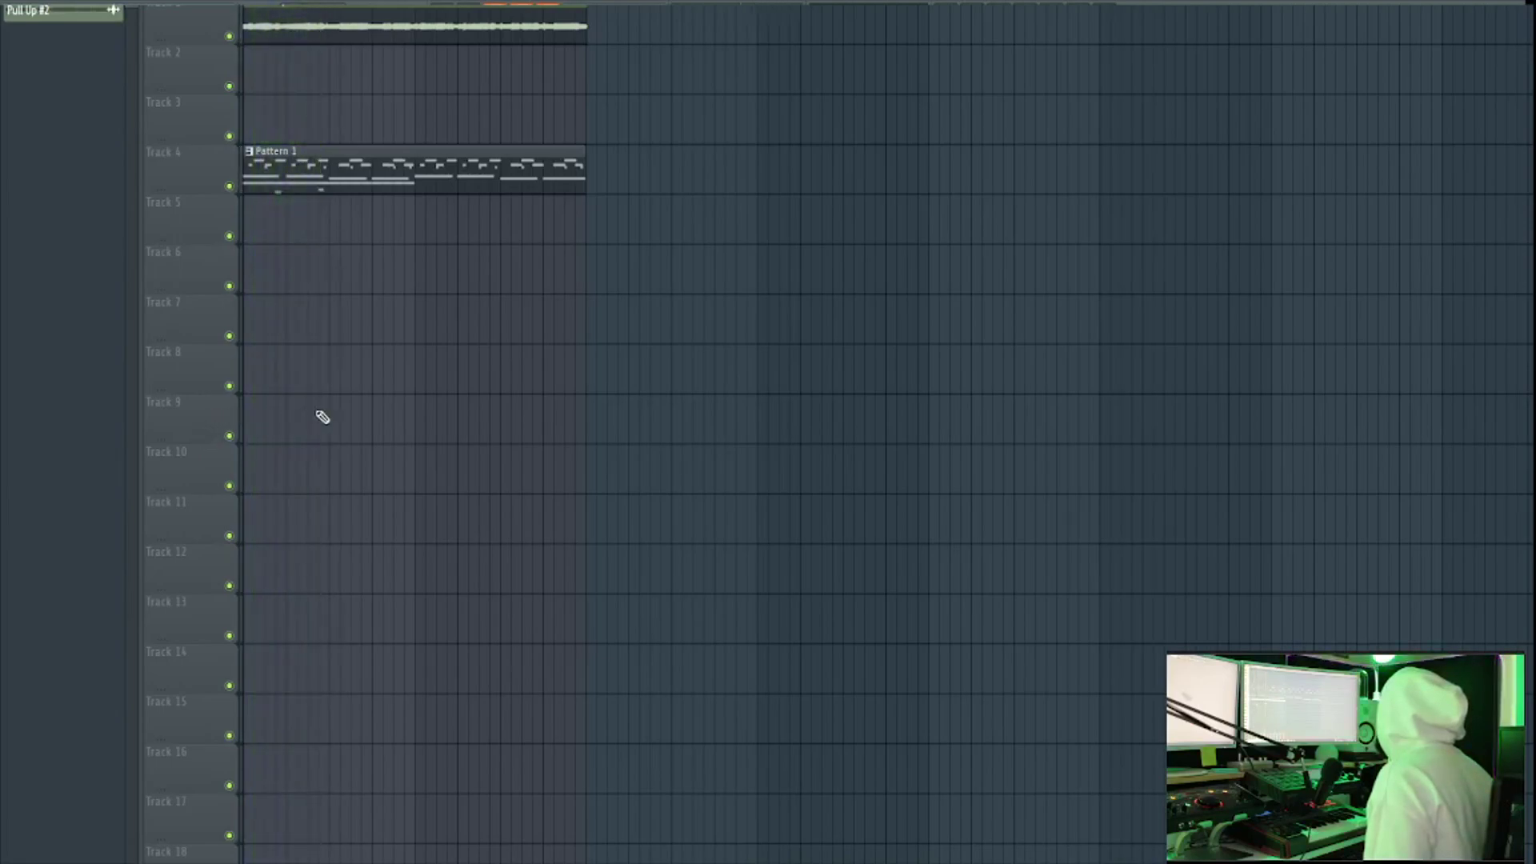
{"action": "key", "text": "space"}
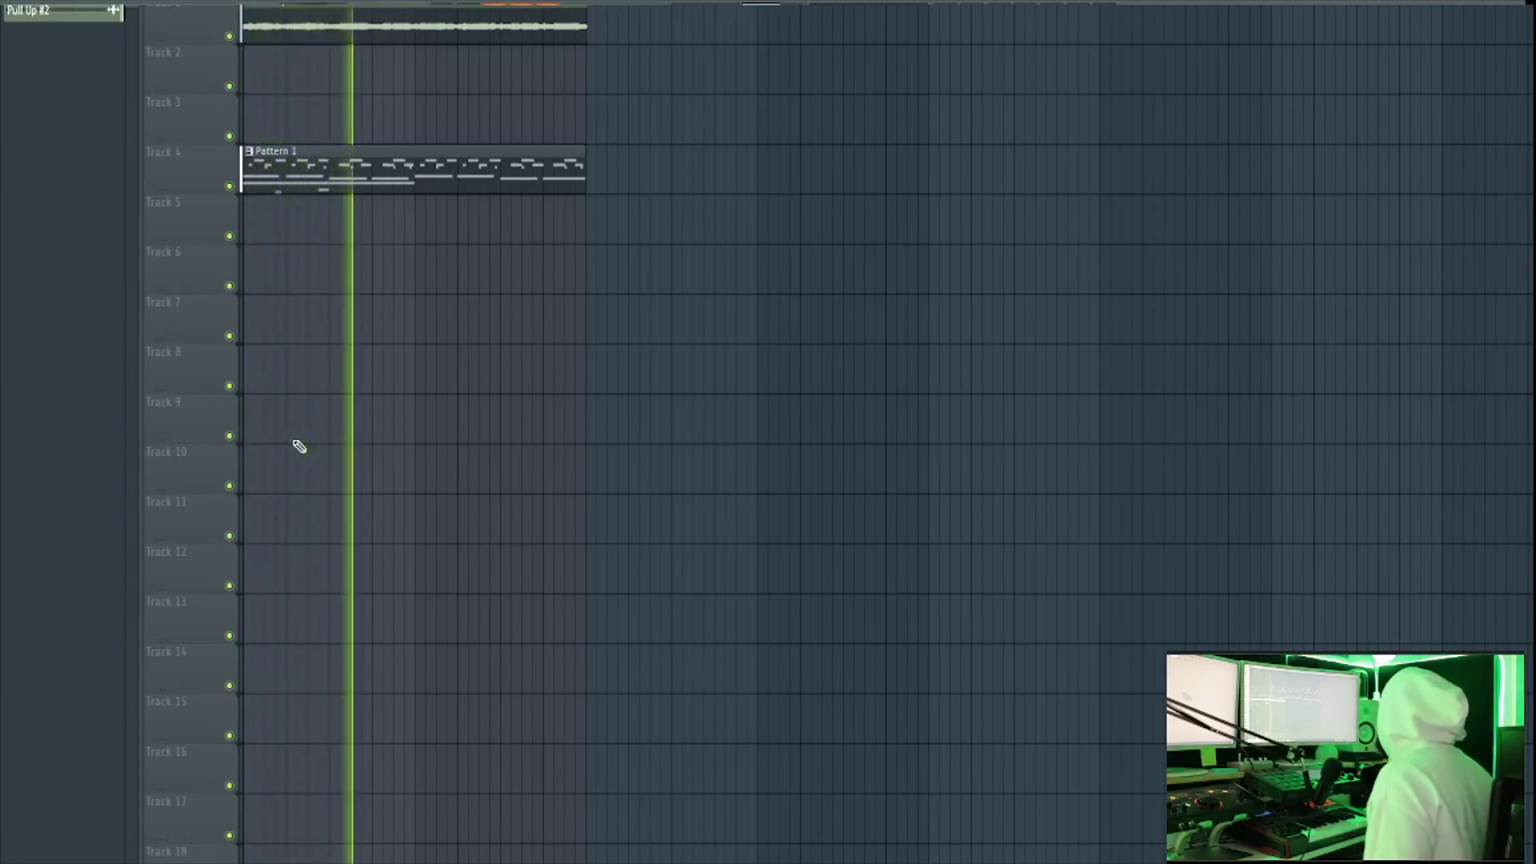
{"action": "key", "text": "space"}
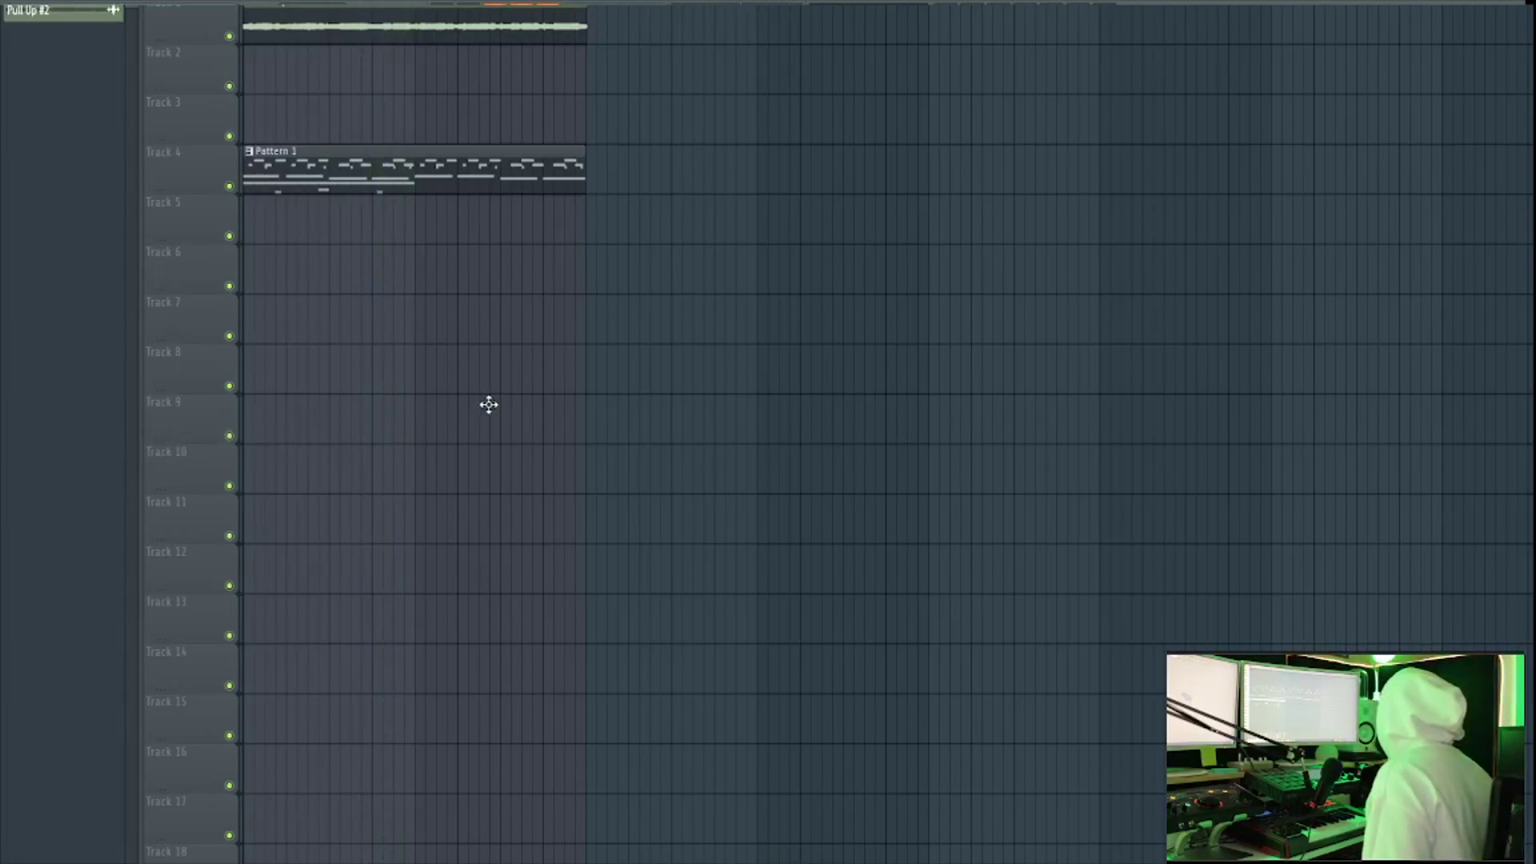
{"action": "key", "text": "space"}
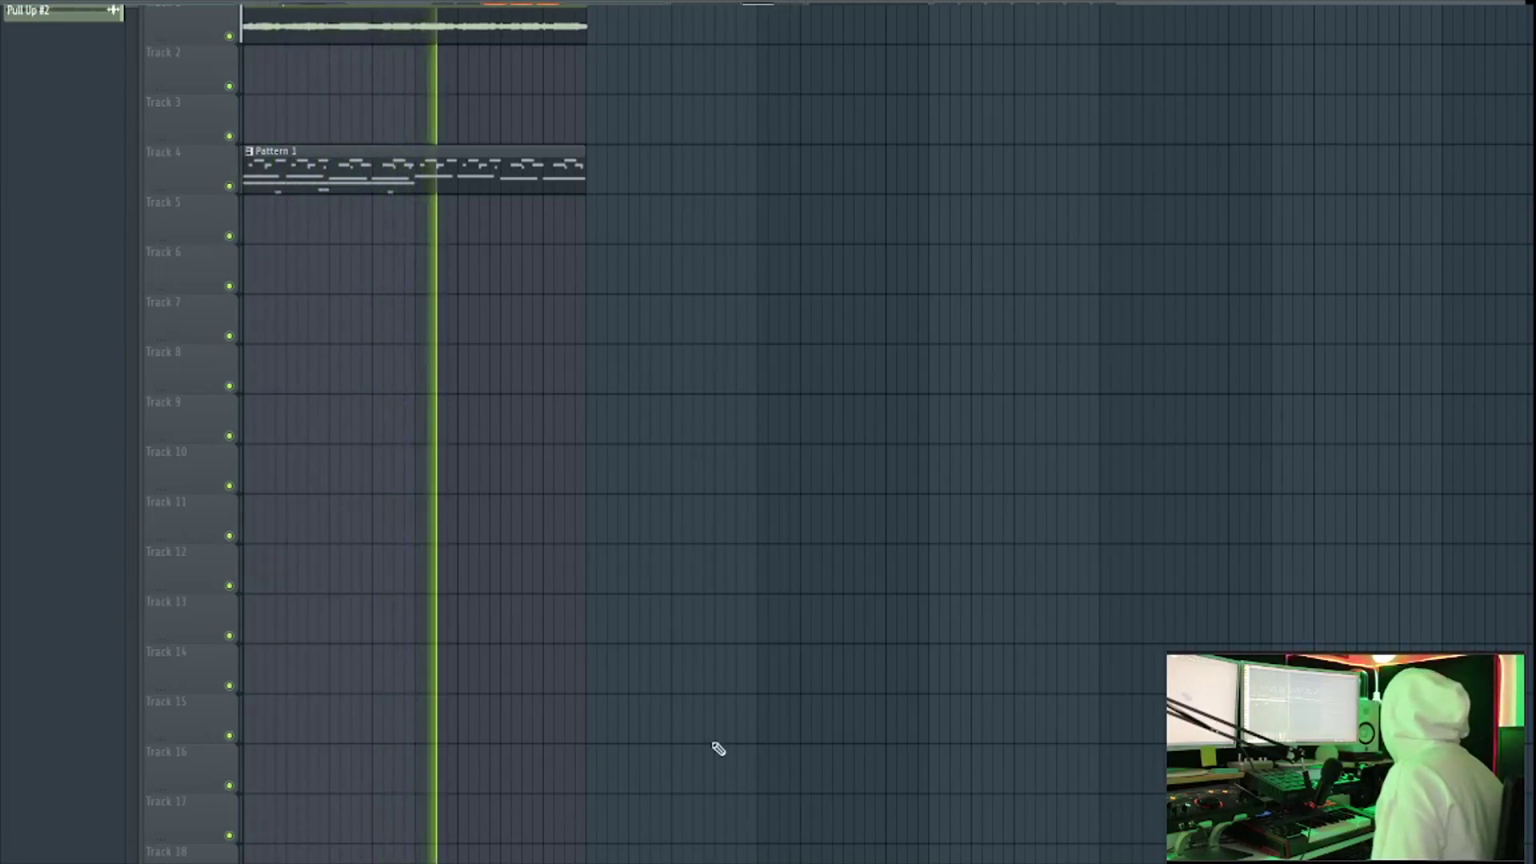
{"action": "key", "text": "space"}
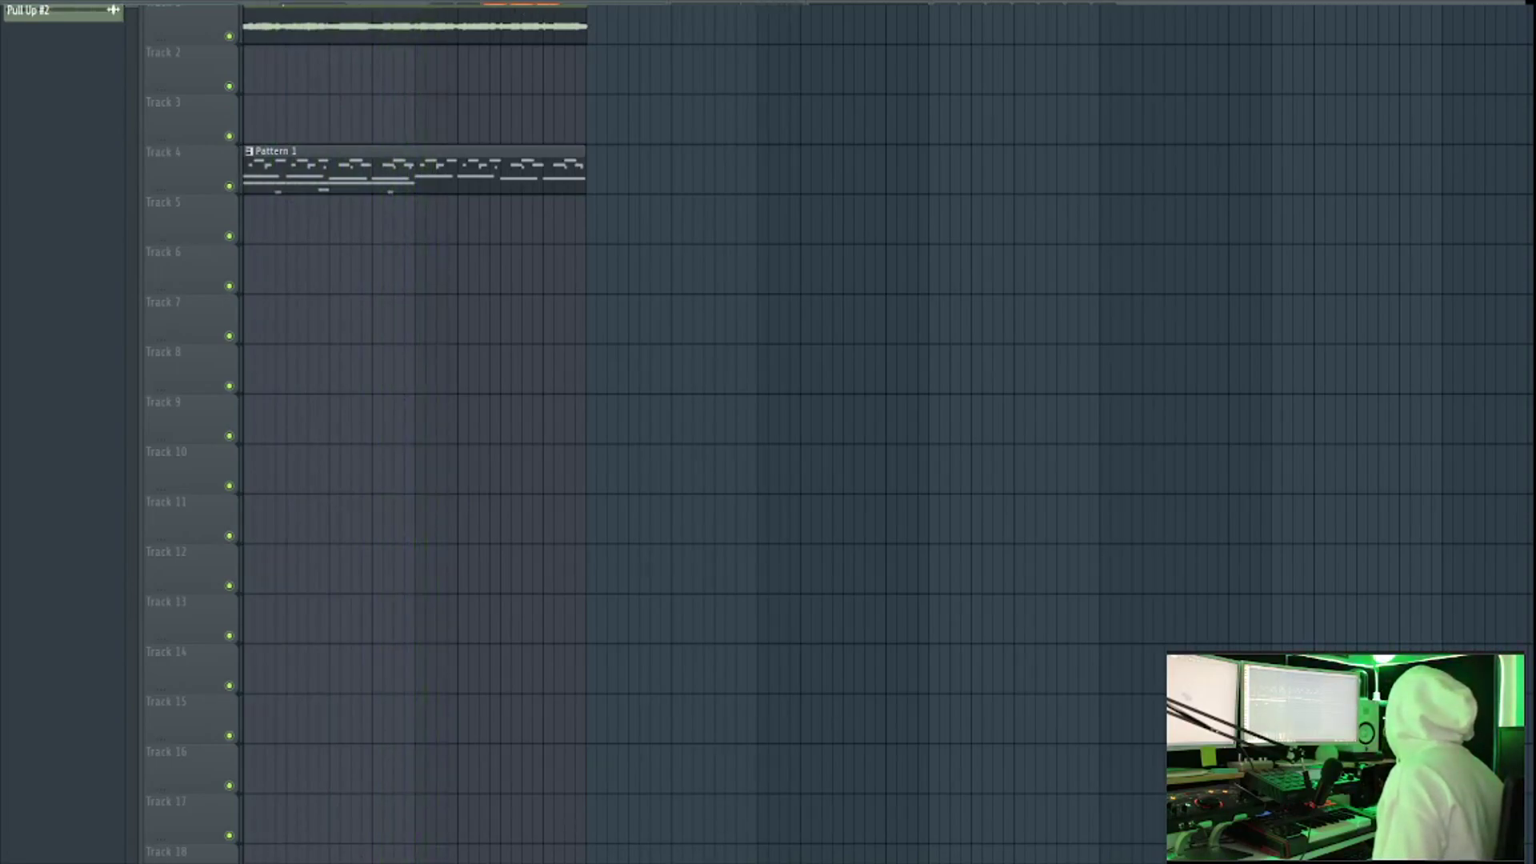
Play the arrangement repeatedly to audition the filled-out Pattern 1 on Track 4 together with the Track 1 audio loop
{"action": "key", "text": "space"}
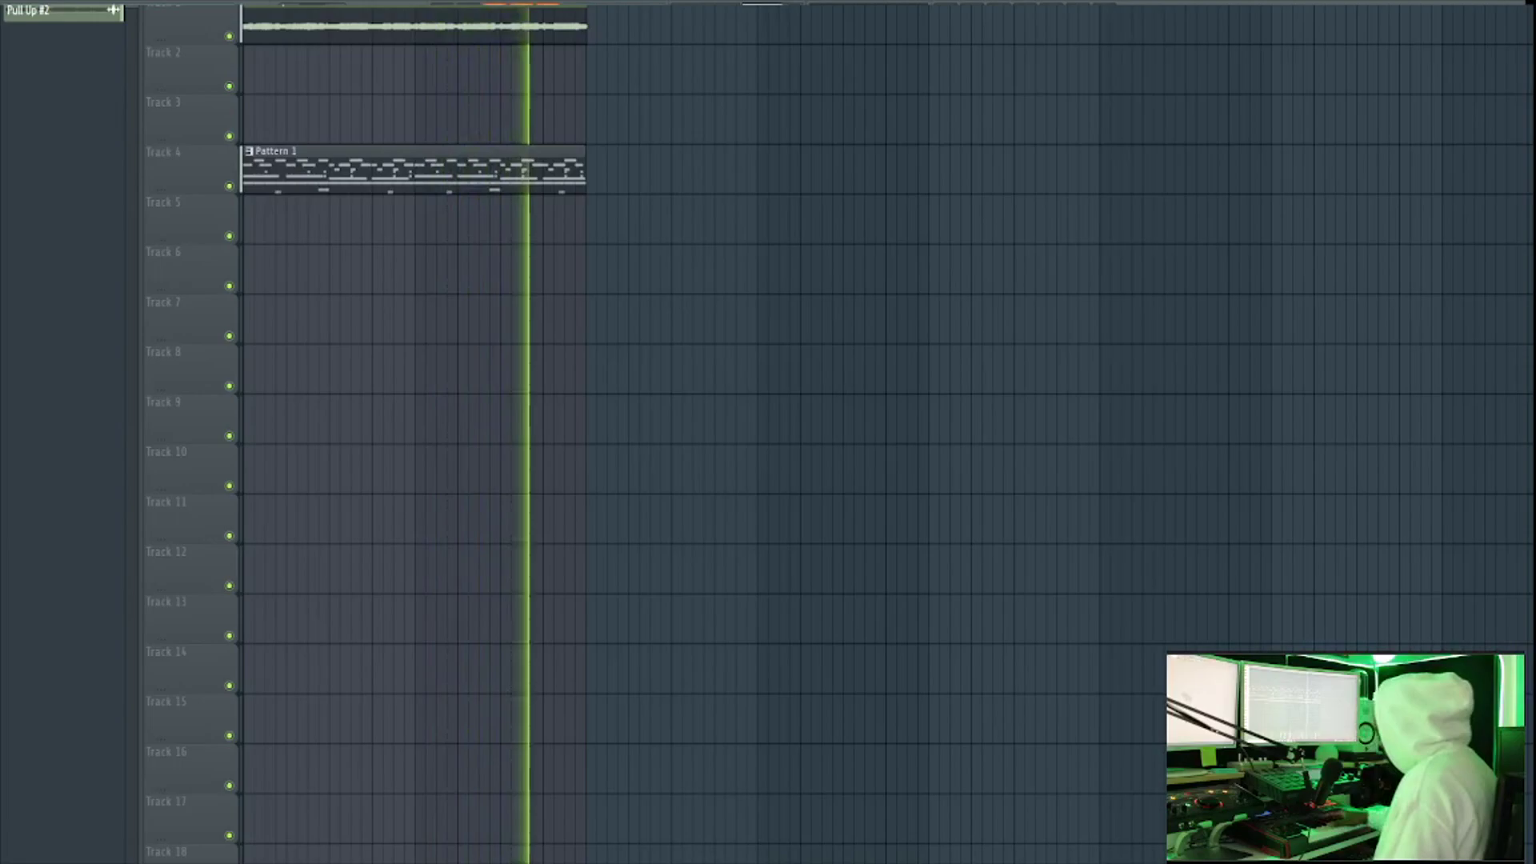
{"action": "key", "text": "space"}
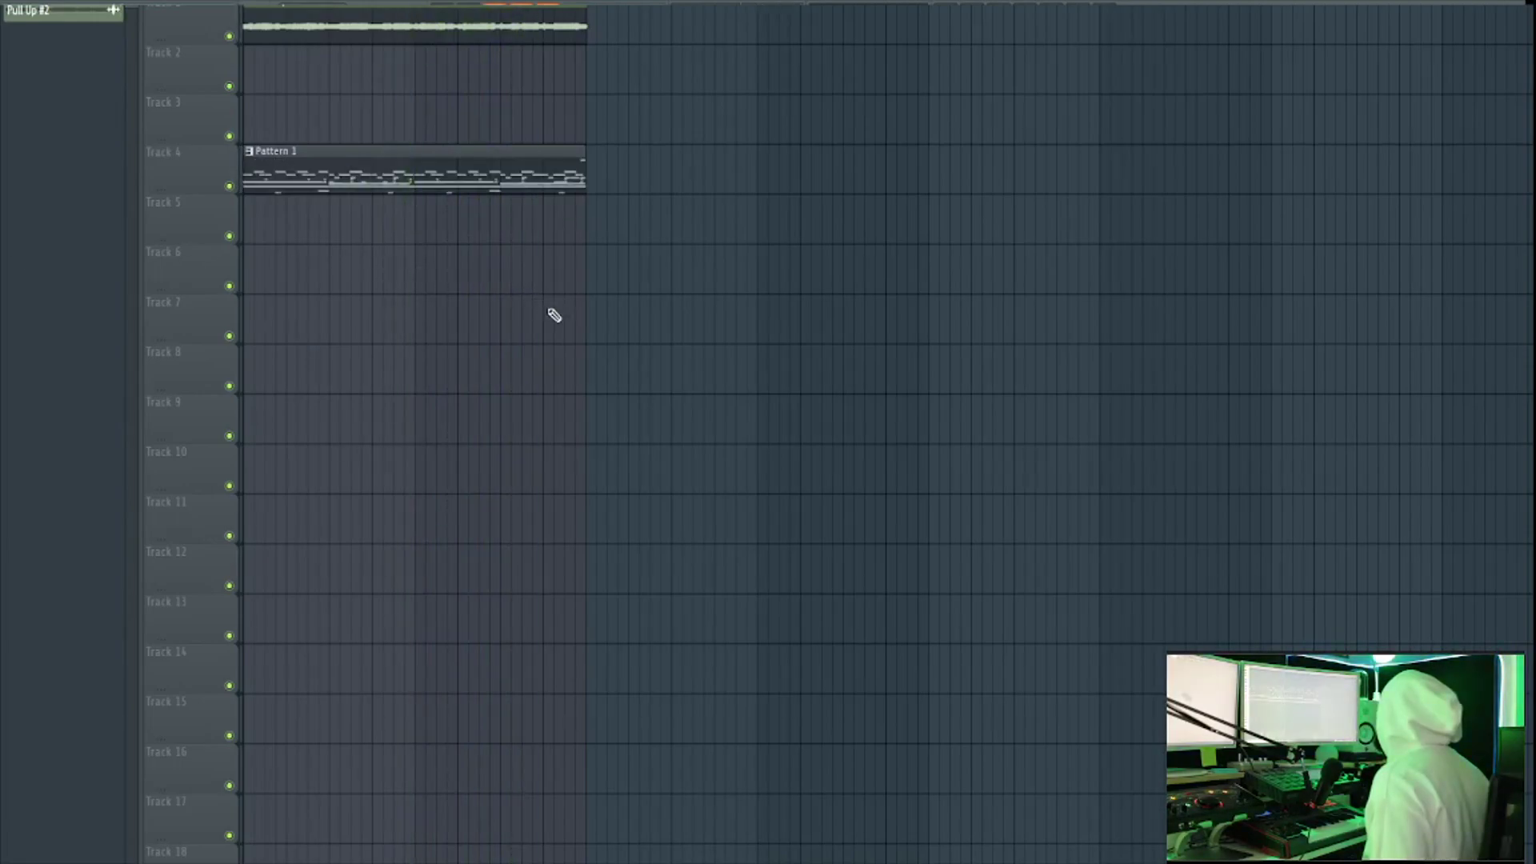
{"action": "key", "text": "space"}
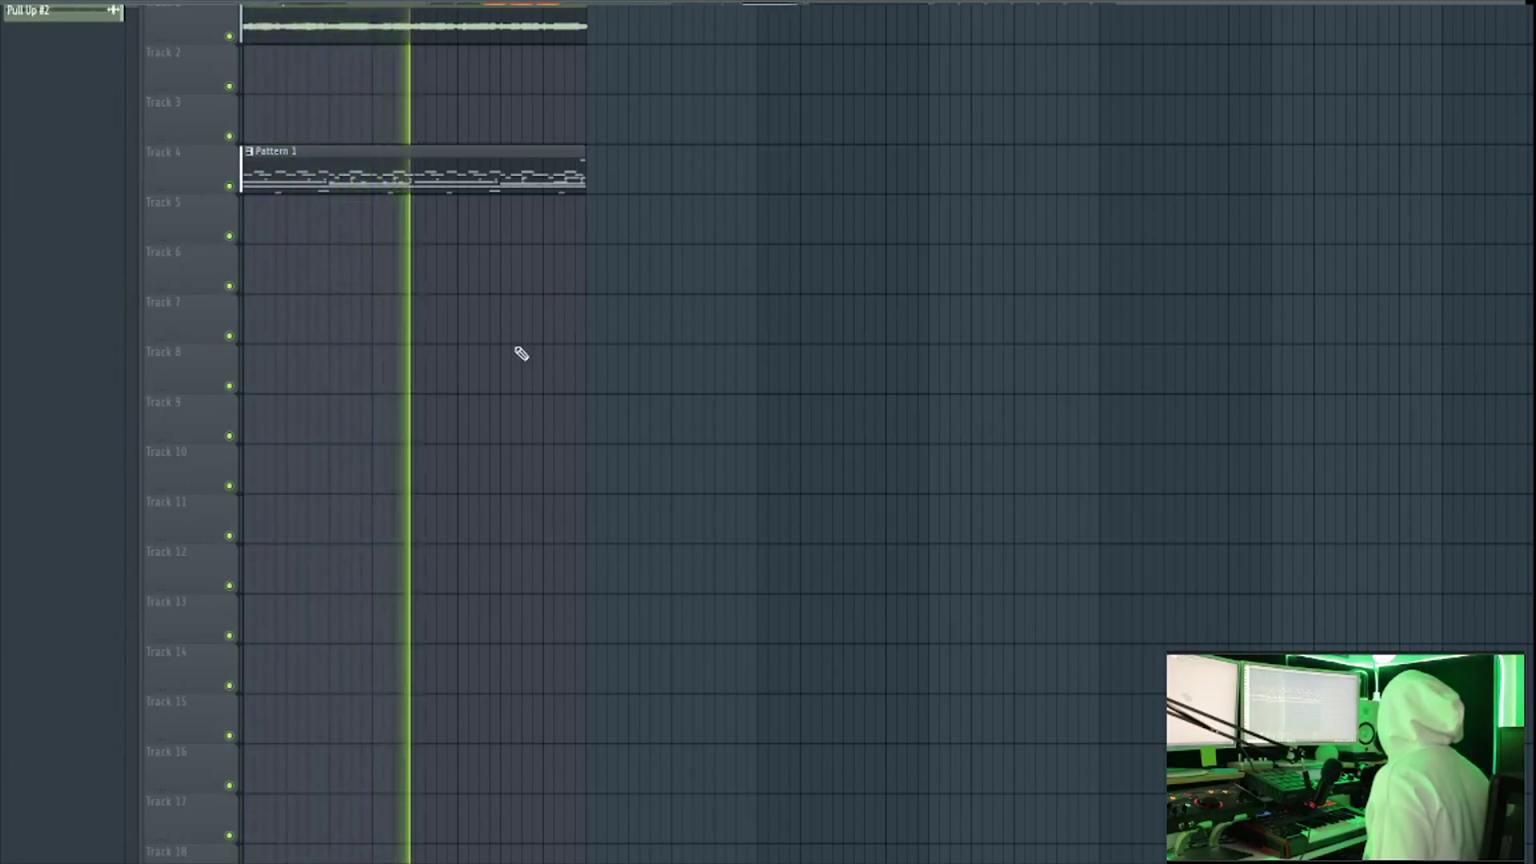
{"action": "key", "text": "space"}
{"action": "key", "text": "space"}
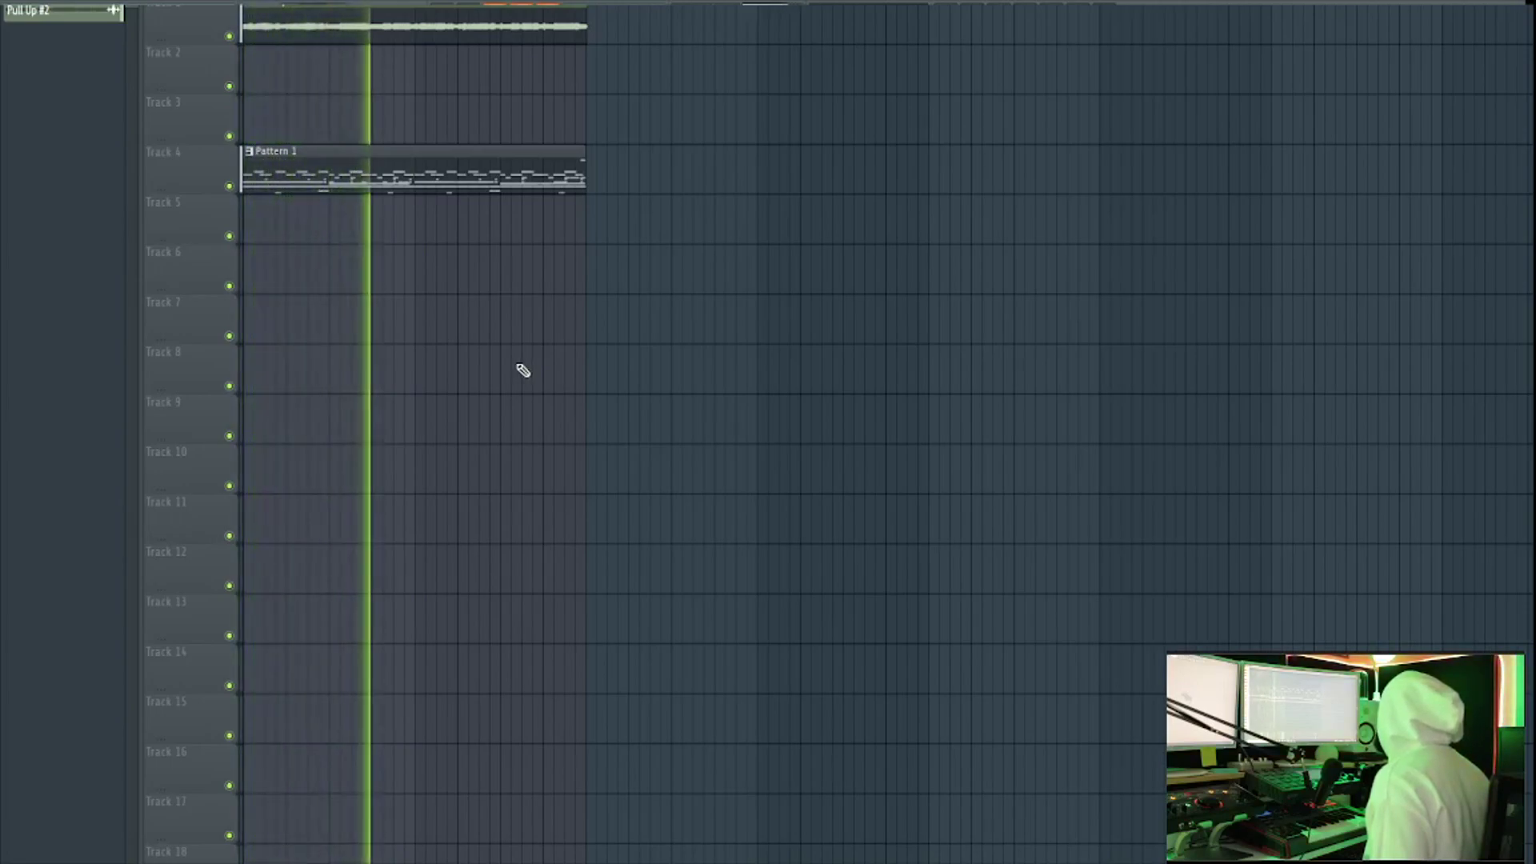
{"action": "key", "text": "space"}
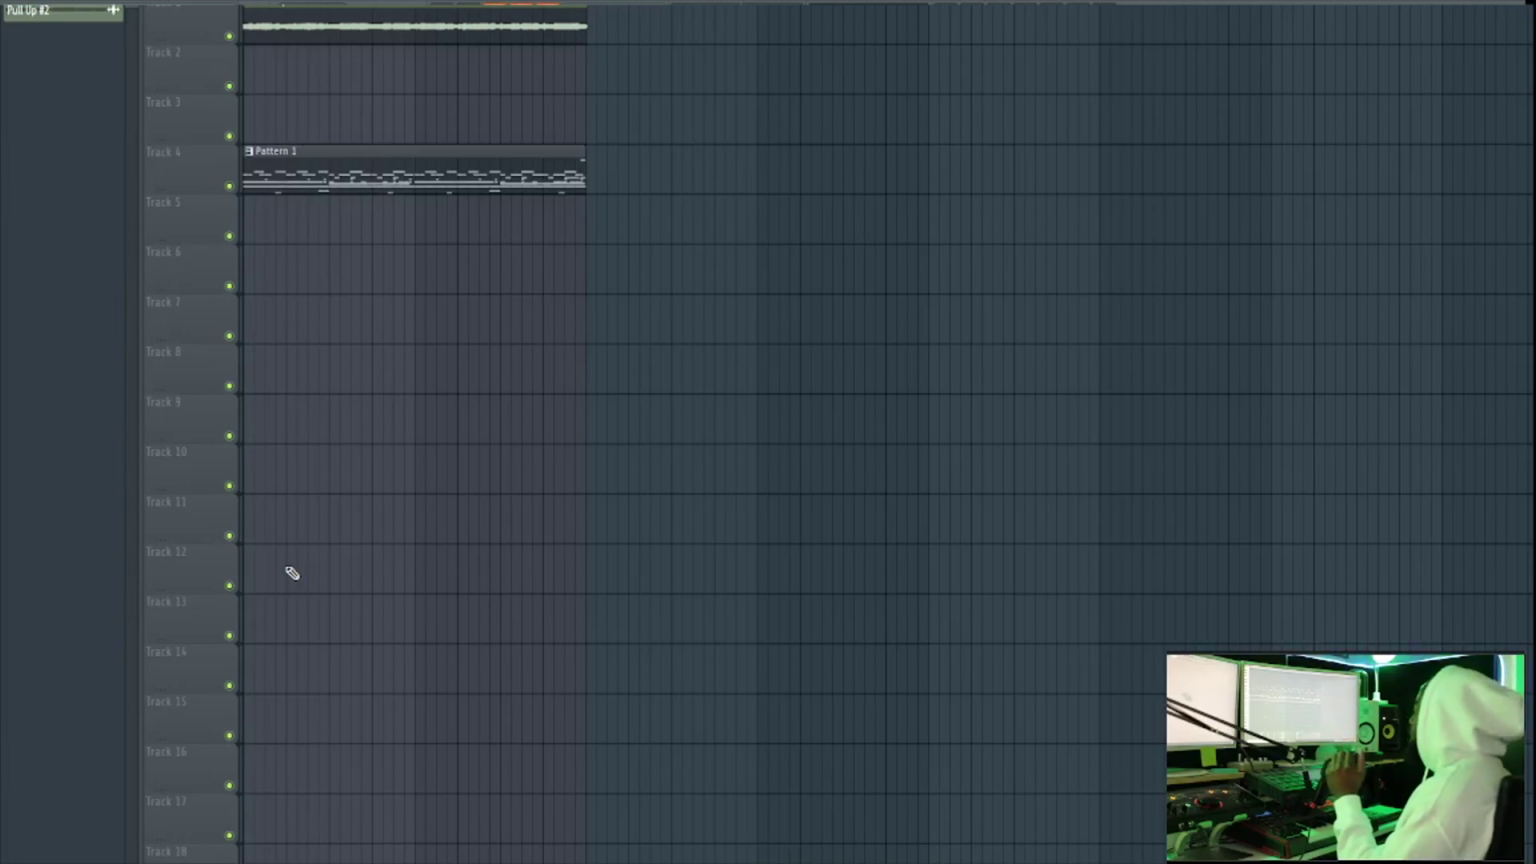
{"action": "key", "text": "space"}
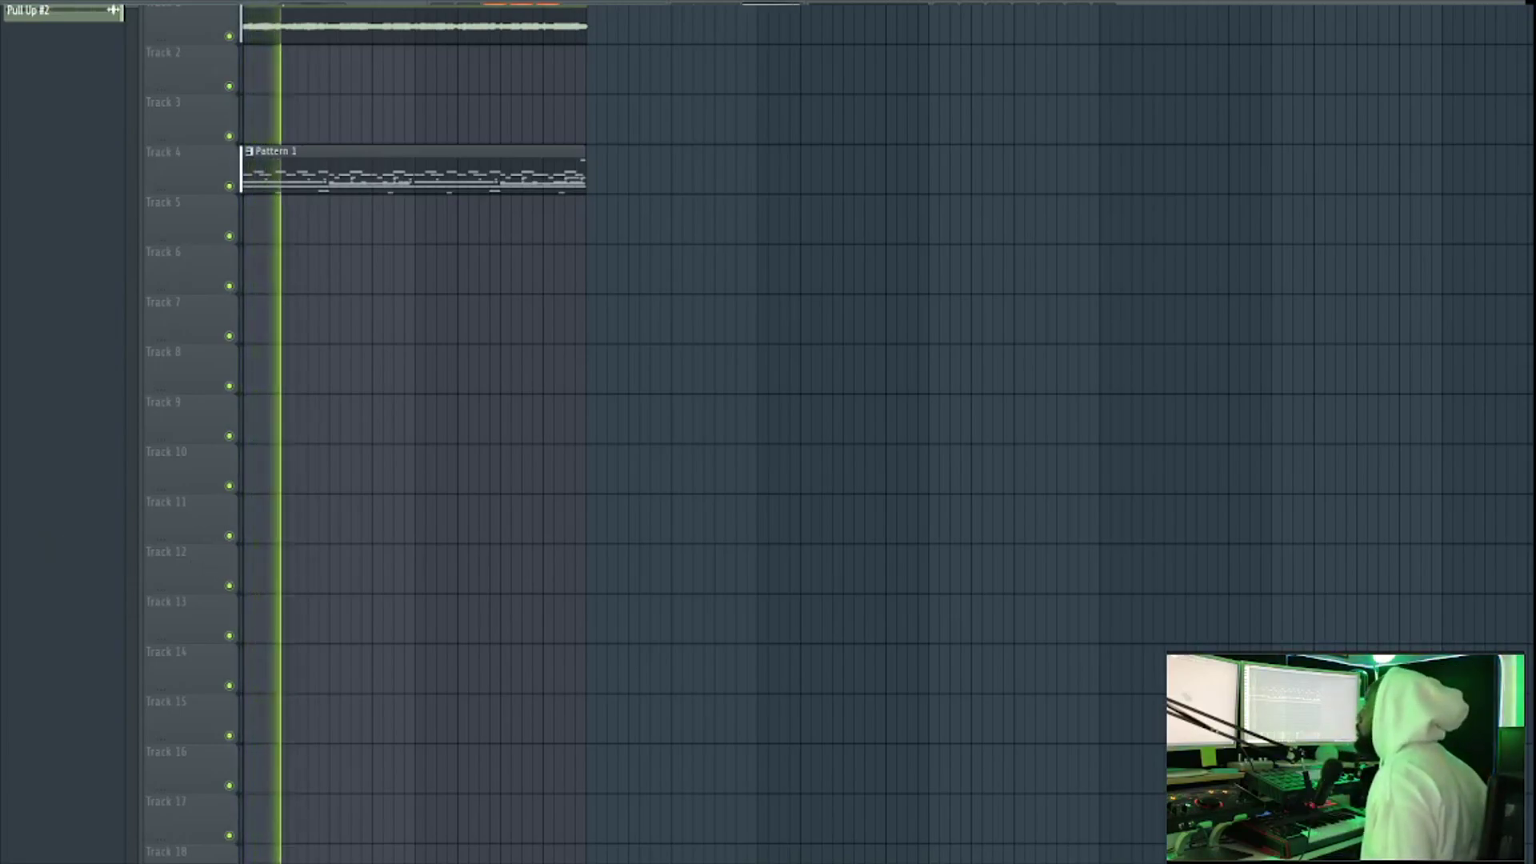